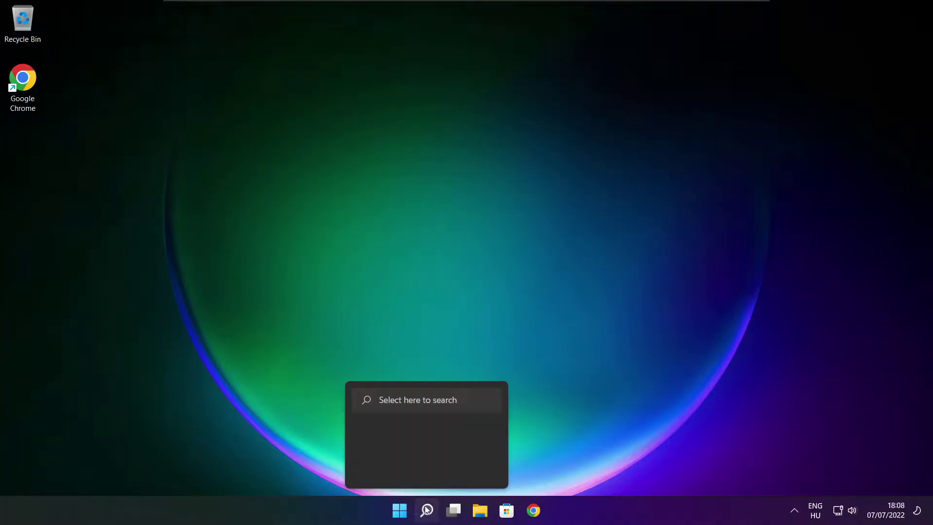
# - Search Windows for 'device manager' and launch Device Manager from the results
pyautogui.click(431, 515)
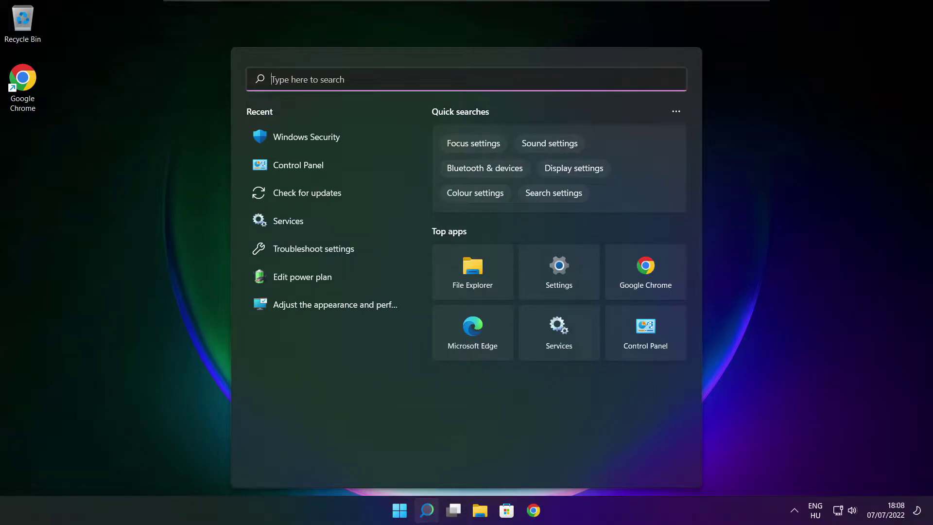
pyautogui.write('device ')
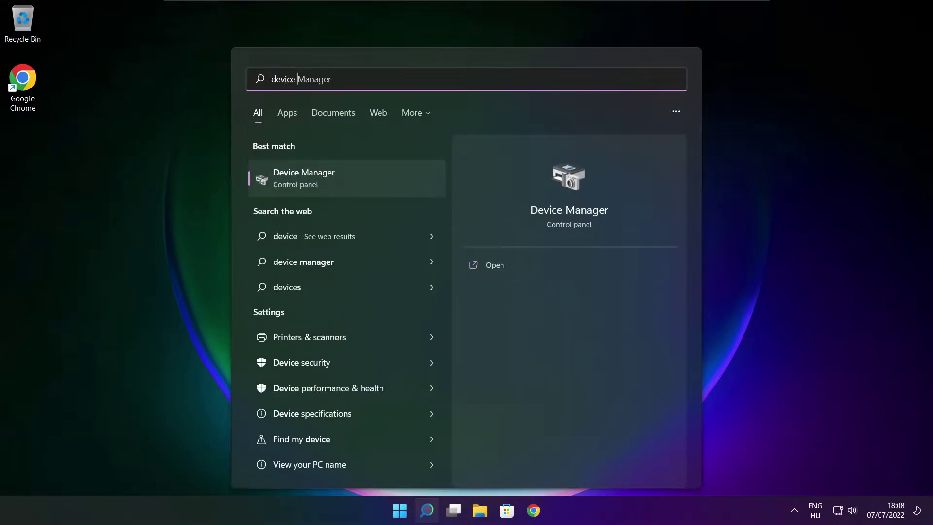
pyautogui.write('manager')
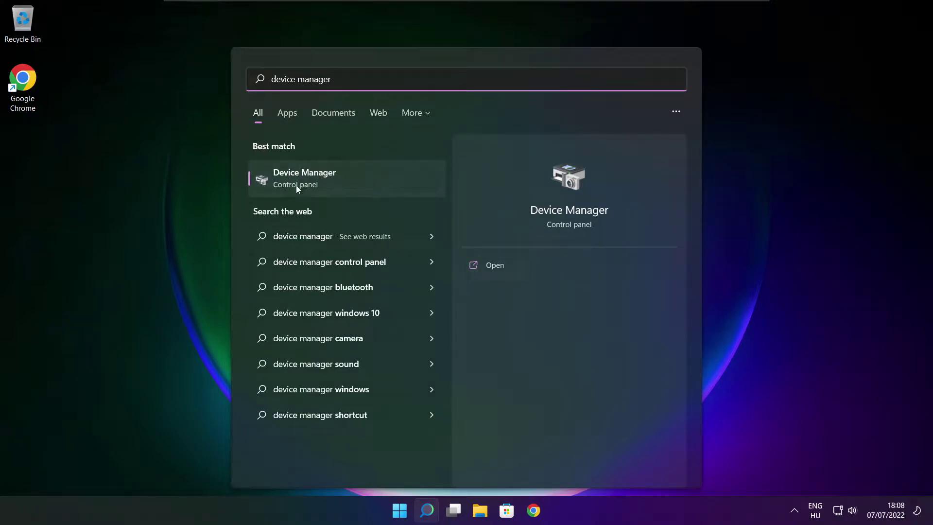
pyautogui.click(383, 184)
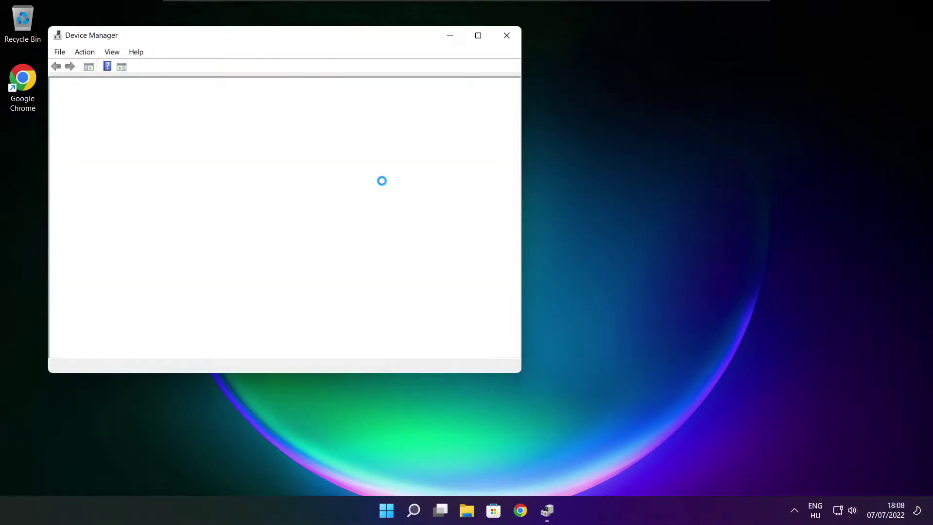
# - Run an automatic driver search for the VMware SVGA 3D display adaptor, confirming it's already up to date
pyautogui.click(478, 35)
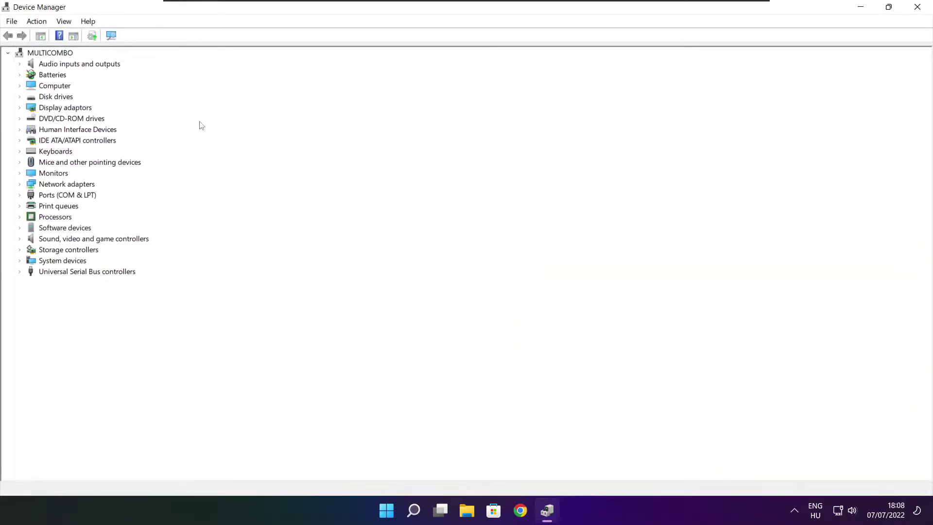
pyautogui.click(46, 111)
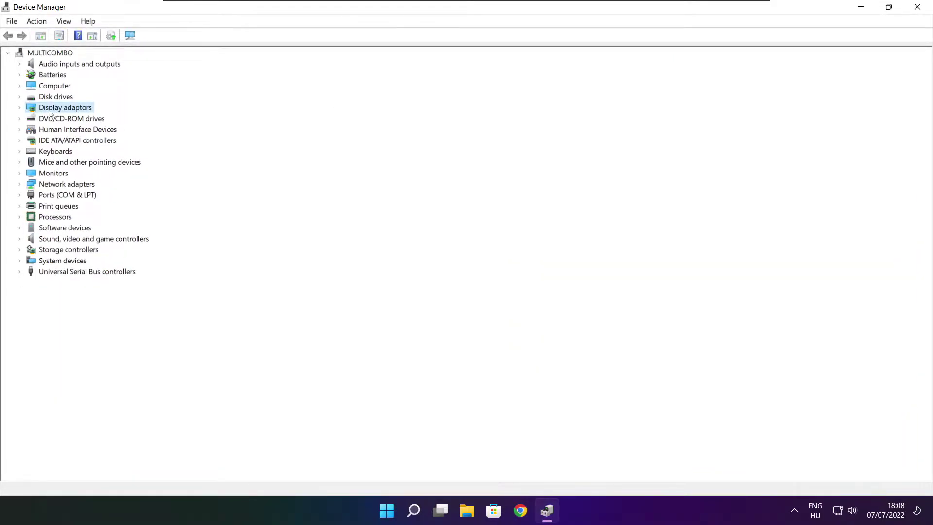
pyautogui.click(20, 108)
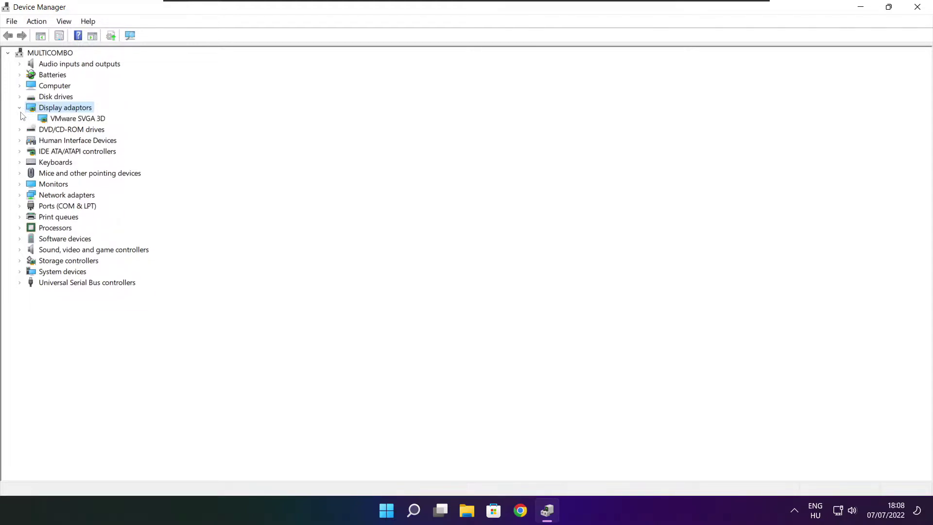
pyautogui.click(92, 120)
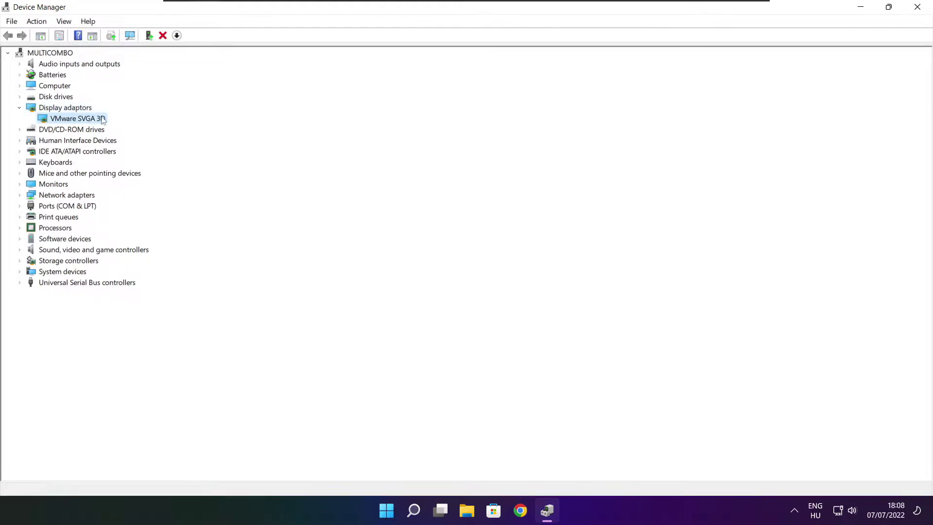
pyautogui.rightClick(67, 120)
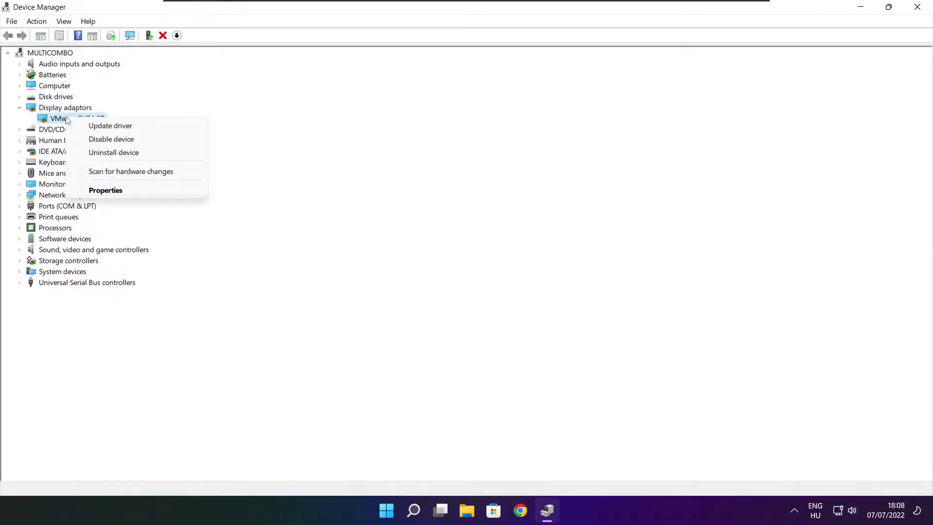
pyautogui.click(136, 128)
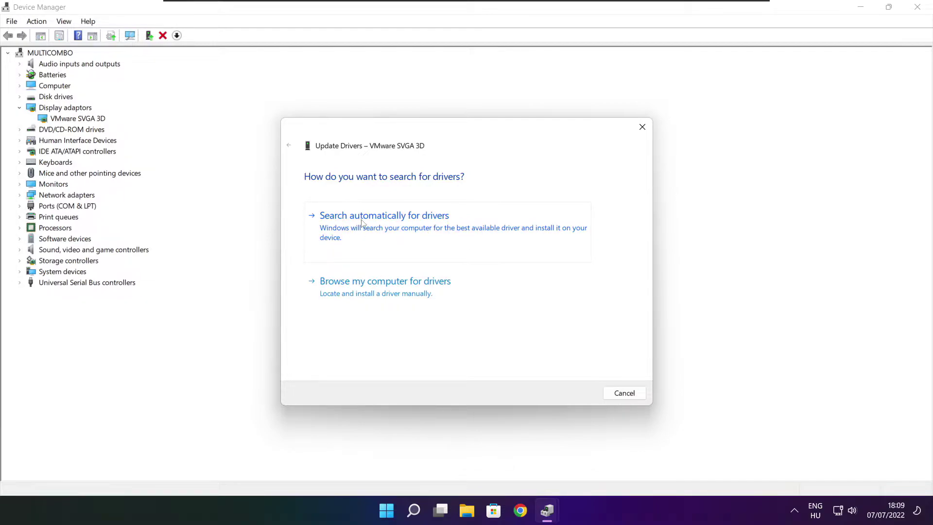
pyautogui.click(430, 234)
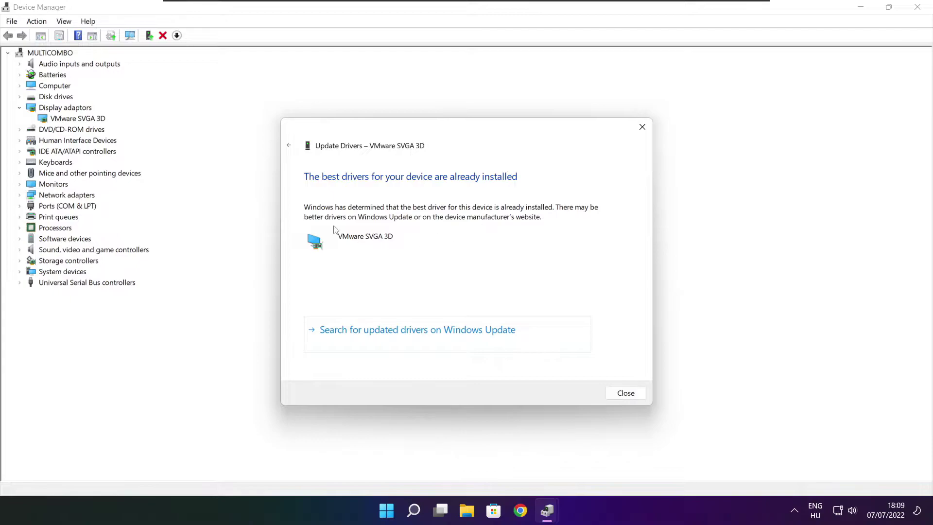
pyautogui.click(626, 394)
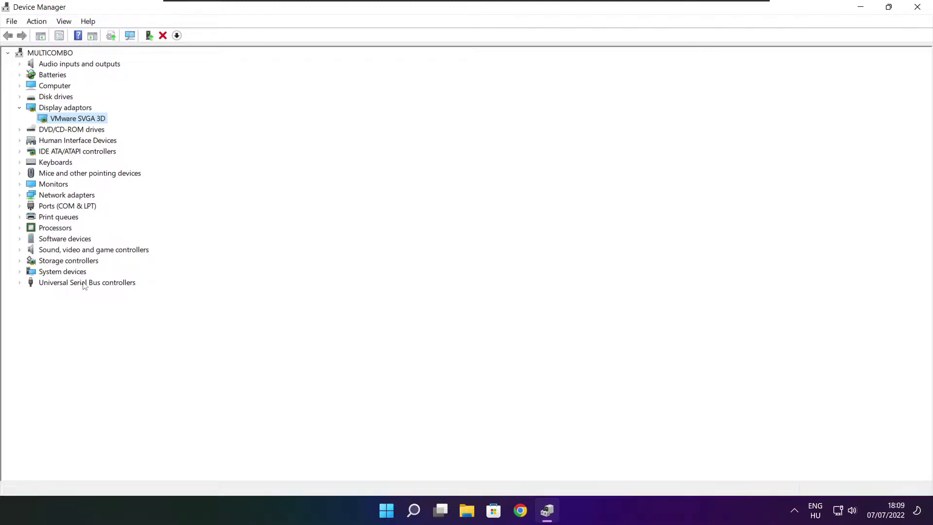
# - Run an automatic driver search for the High Definition Audio Device, then close Device Manager
pyautogui.click(27, 252)
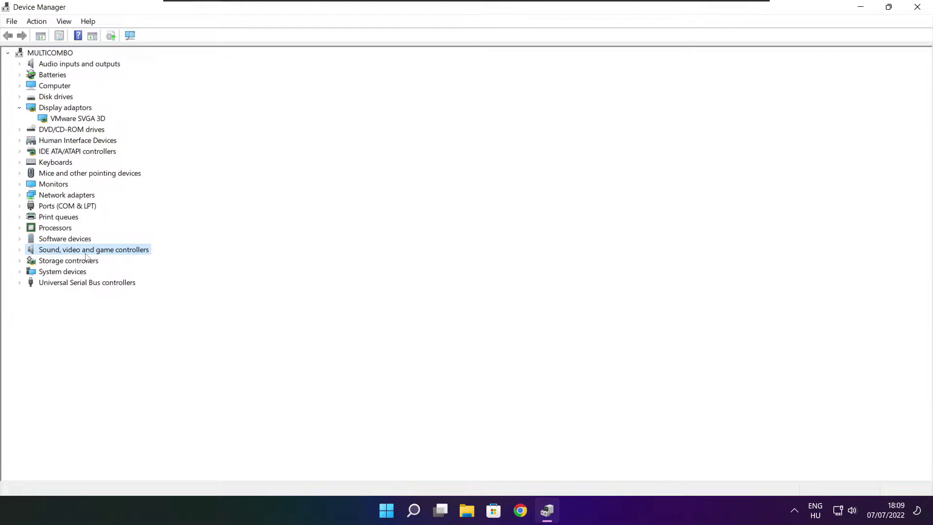
pyautogui.click(20, 252)
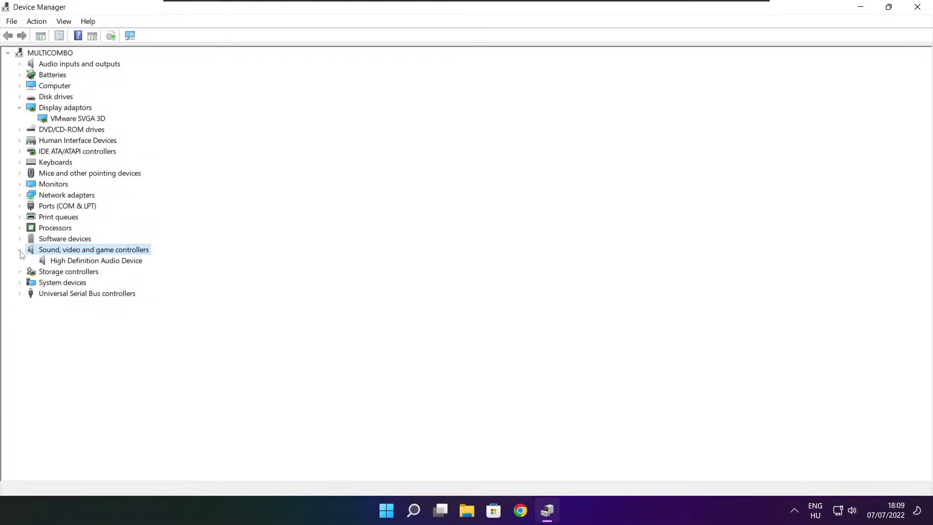
pyautogui.click(105, 263)
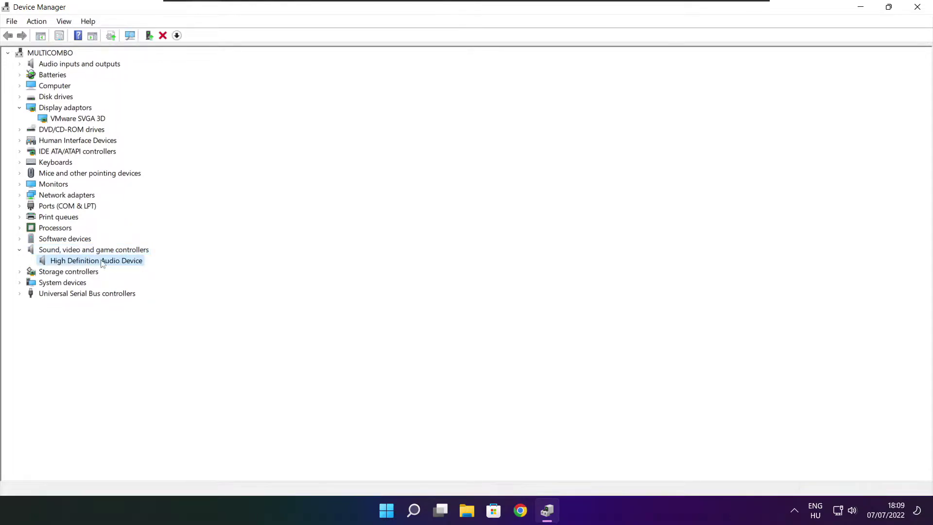
pyautogui.rightClick(90, 264)
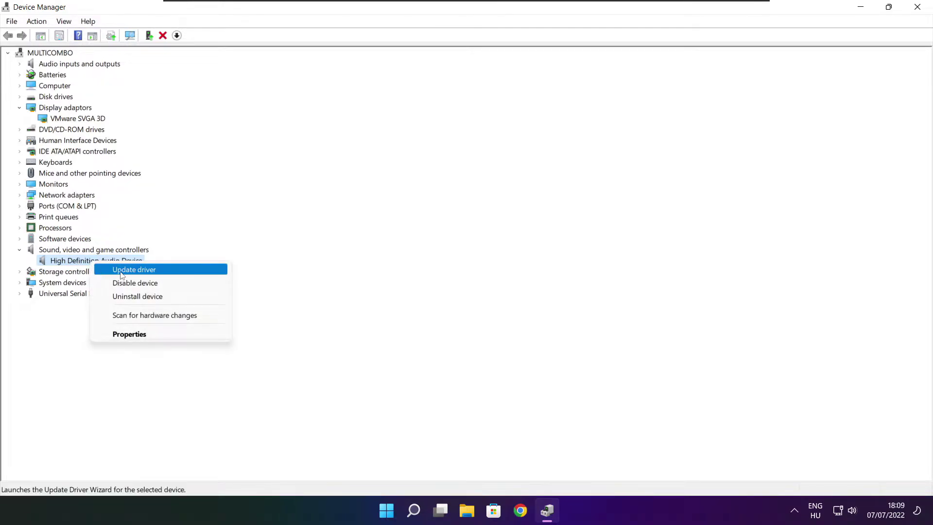
pyautogui.click(183, 275)
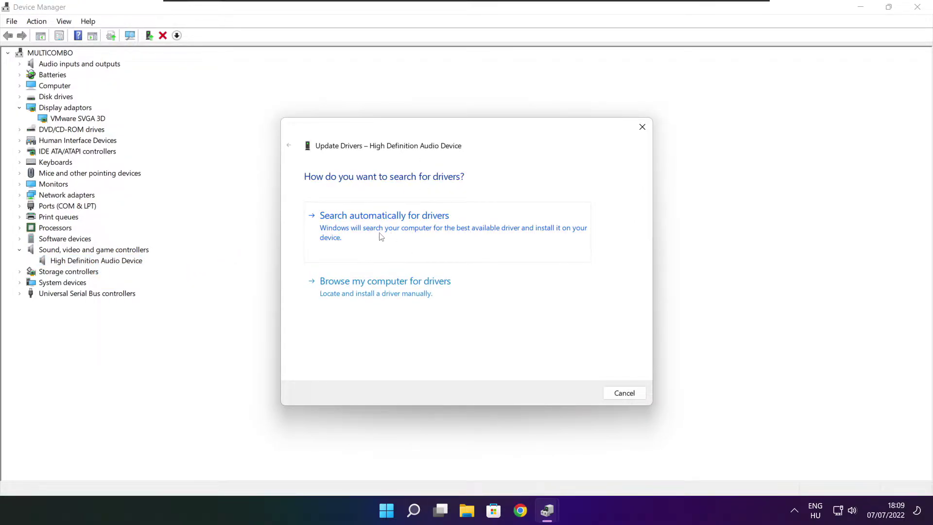
pyautogui.click(406, 231)
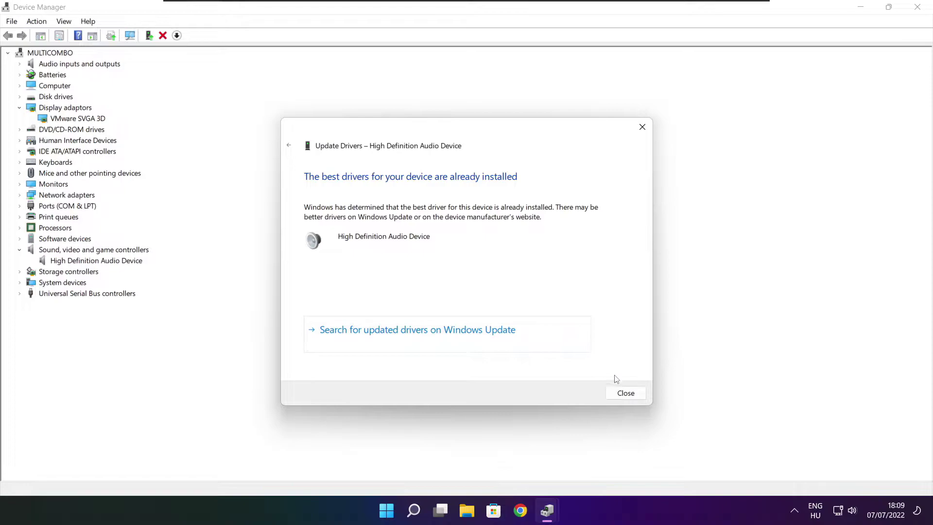
pyautogui.click(627, 393)
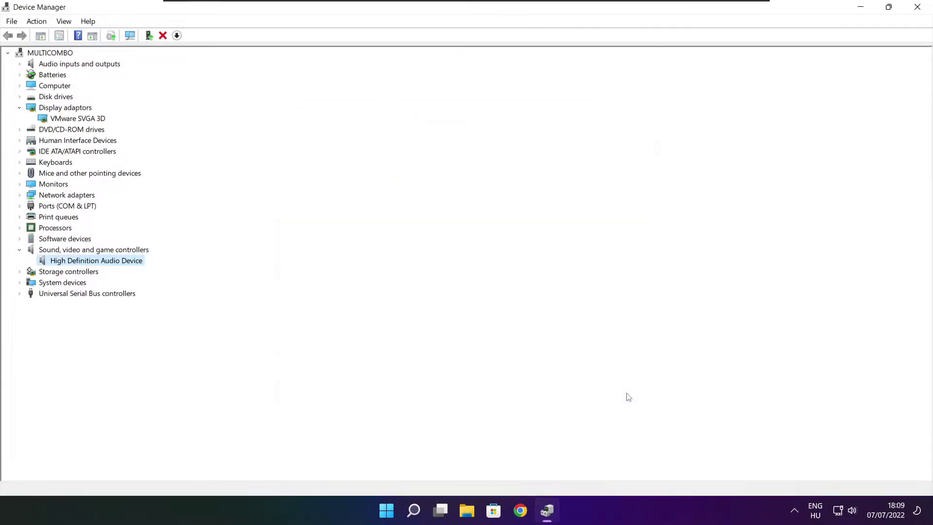
pyautogui.click(918, 7)
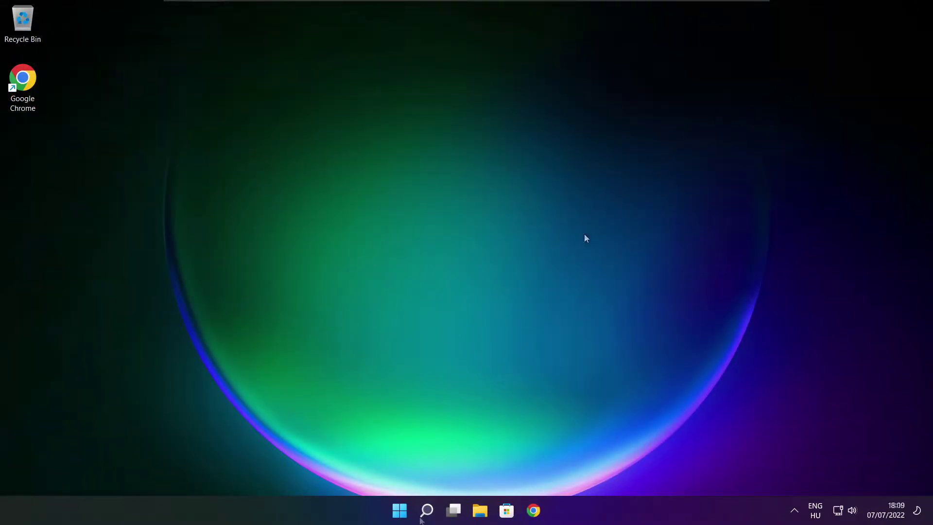
# - Search Windows for 'edit power plan'
pyautogui.click(430, 516)
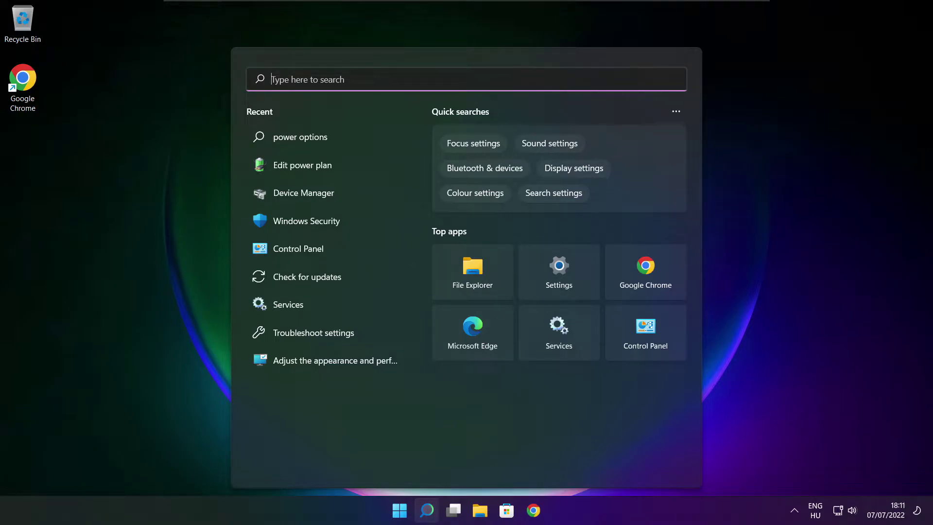
pyautogui.write('edit p')
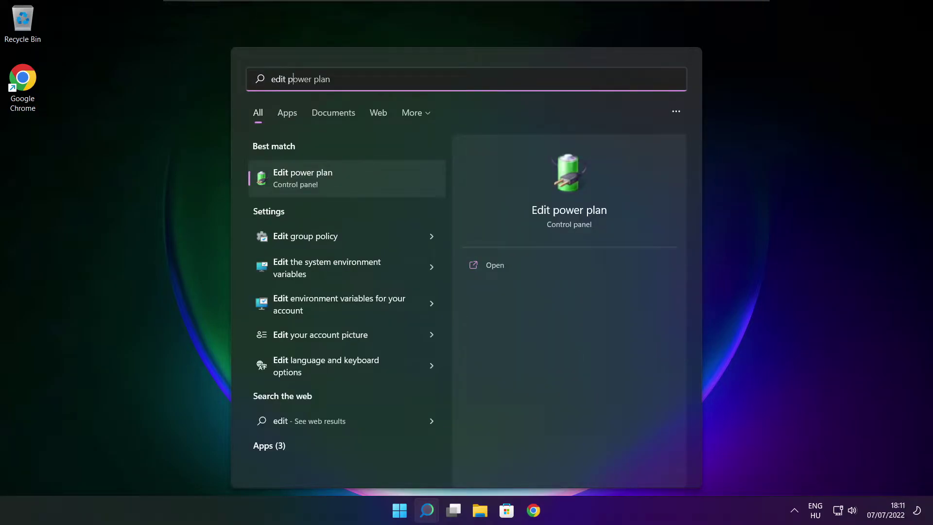
pyautogui.write('ower plan')
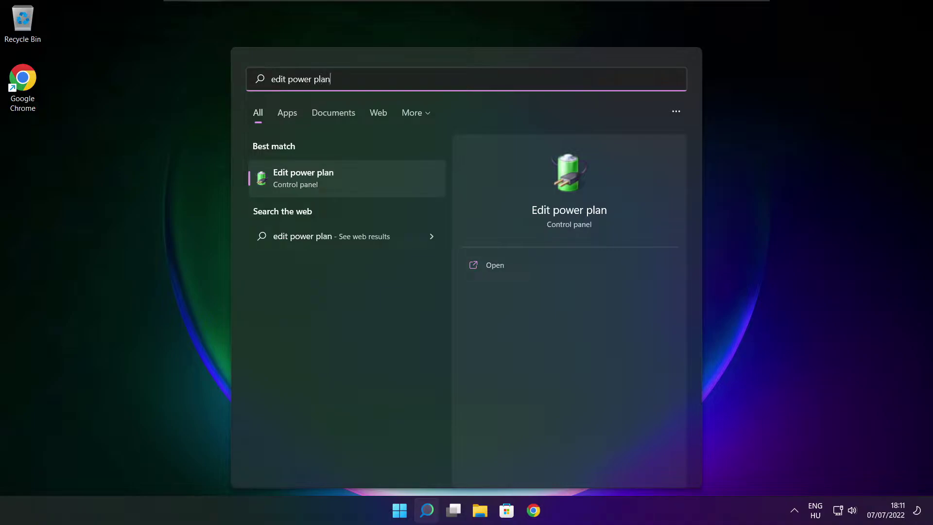
# - Switch the active power plan from Balanced to High performance and close Power Options
pyautogui.click(367, 182)
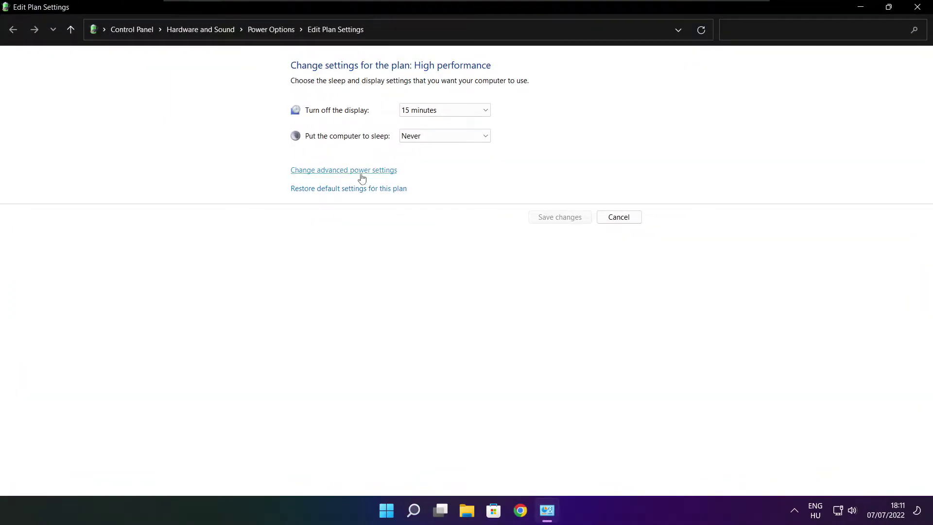
pyautogui.click(277, 36)
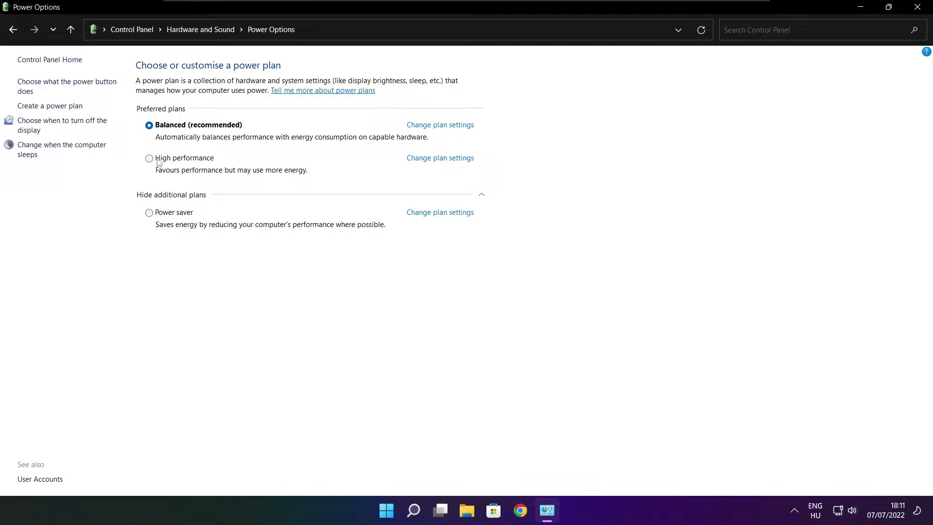
pyautogui.click(194, 163)
pyautogui.click(920, 6)
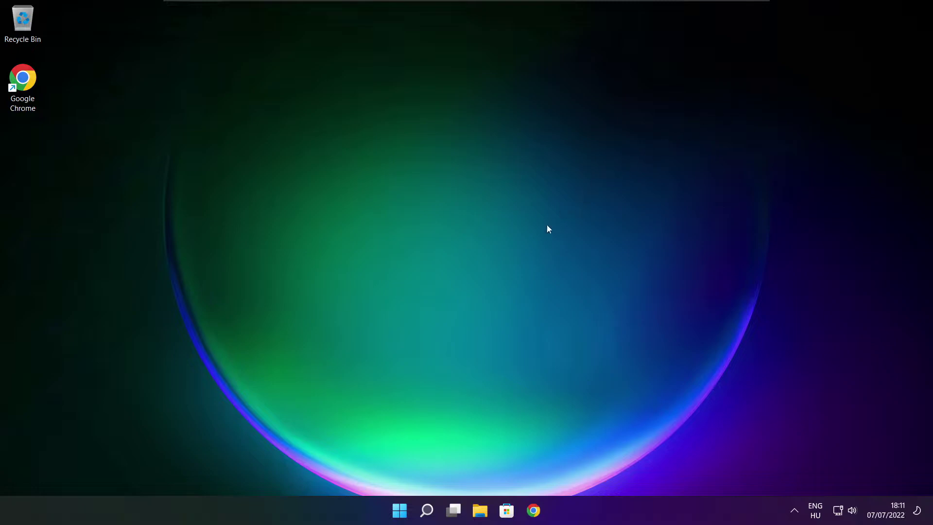
# - Search Windows for 'game mode' and open the Gaming > Game Mode settings page
pyautogui.click(428, 513)
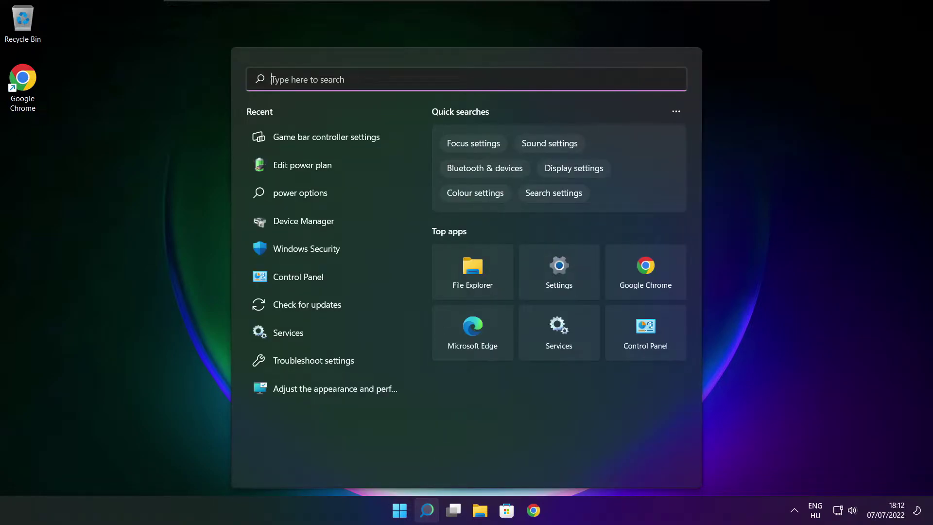
pyautogui.write('ga')
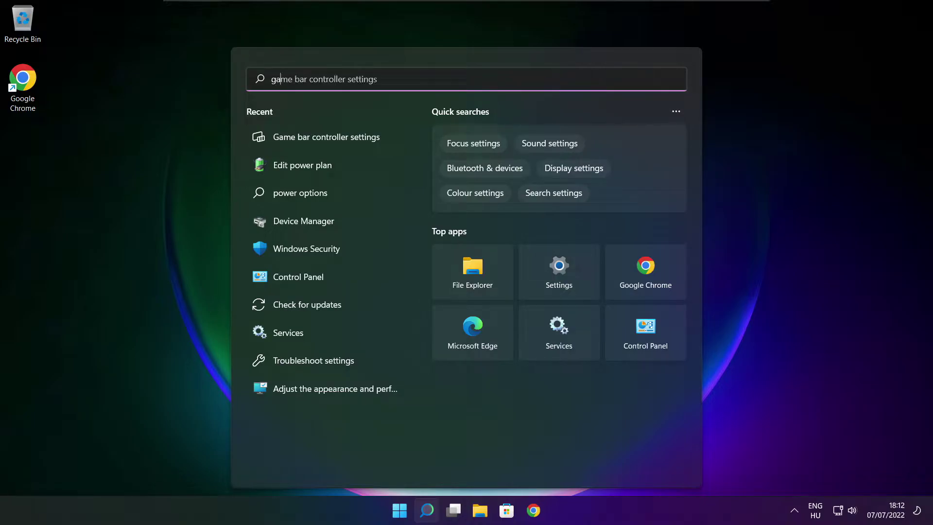
pyautogui.write('me mode settings')
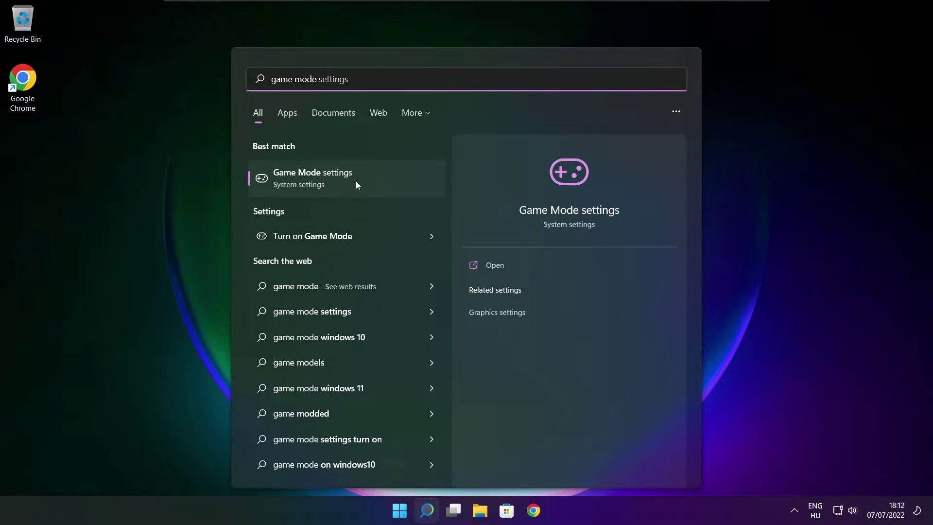
pyautogui.click(370, 181)
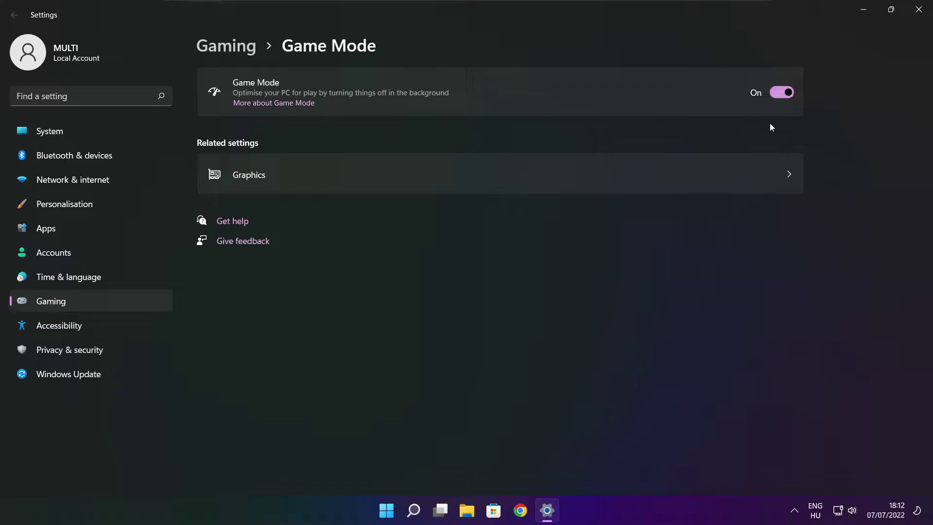
# - Turn off opening Xbox Game Bar with the controller button, then close Settings
pyautogui.click(230, 53)
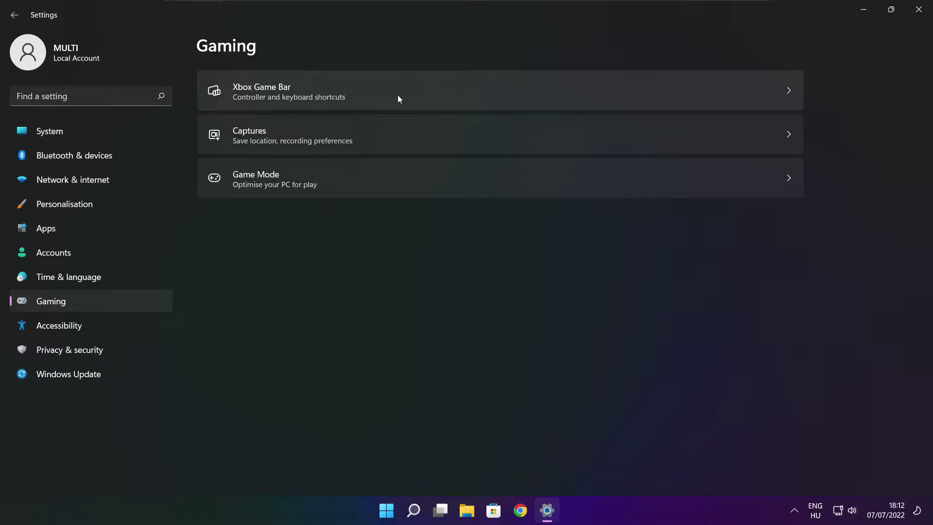
pyautogui.click(382, 99)
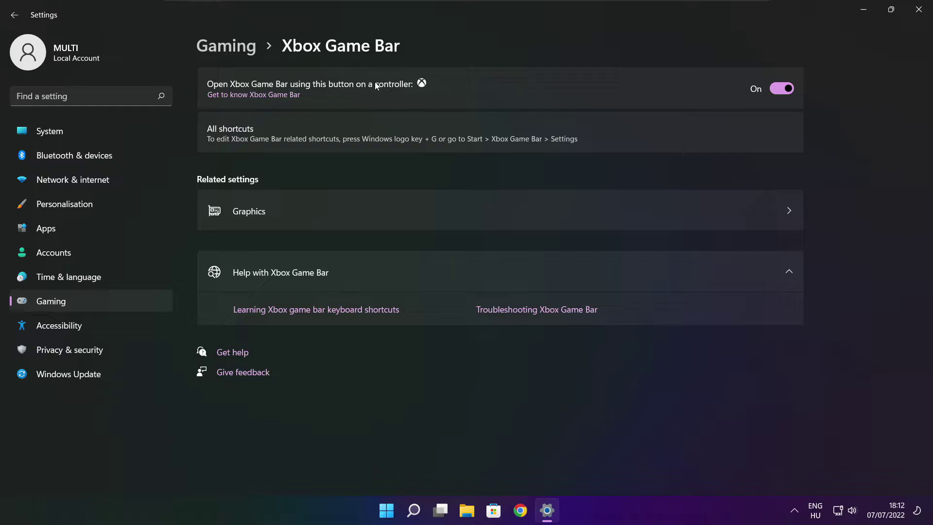
pyautogui.click(777, 90)
pyautogui.click(919, 15)
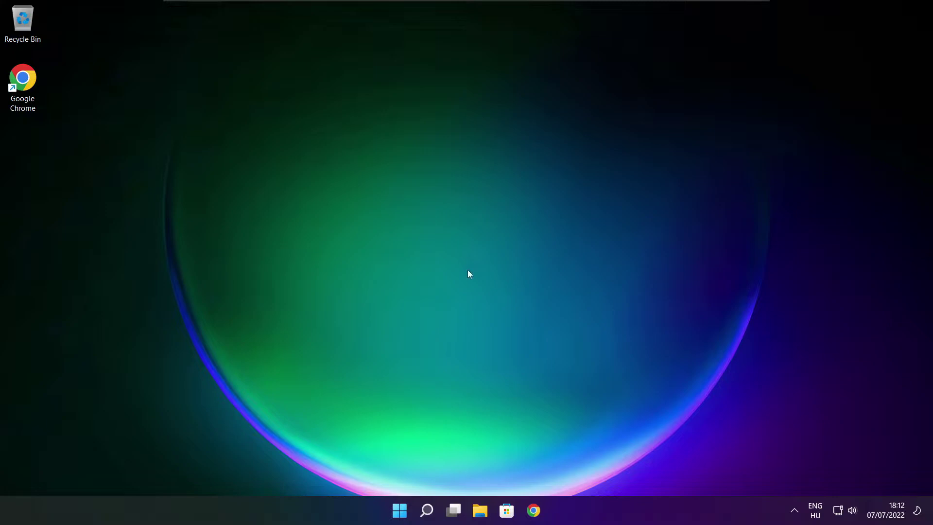
# - Open Task Manager from the Start button's quick-link menu
pyautogui.rightClick(402, 512)
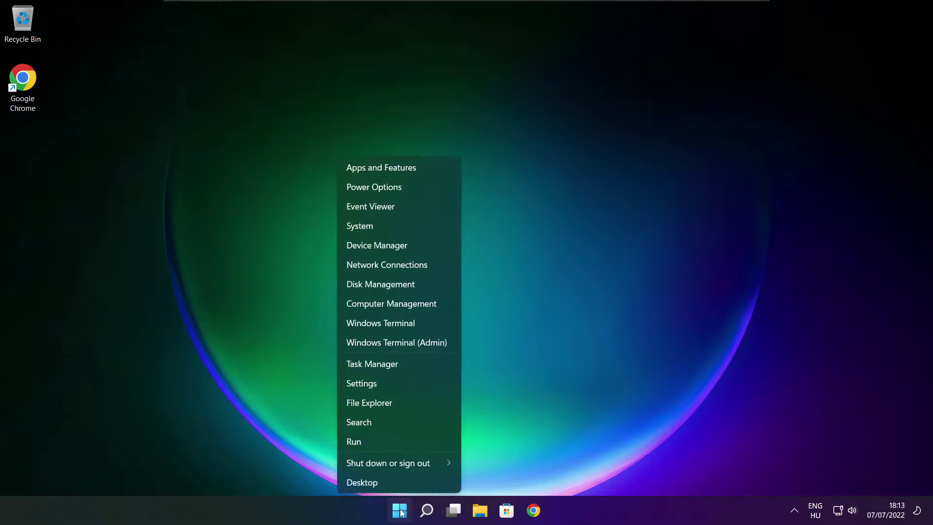
pyautogui.click(402, 364)
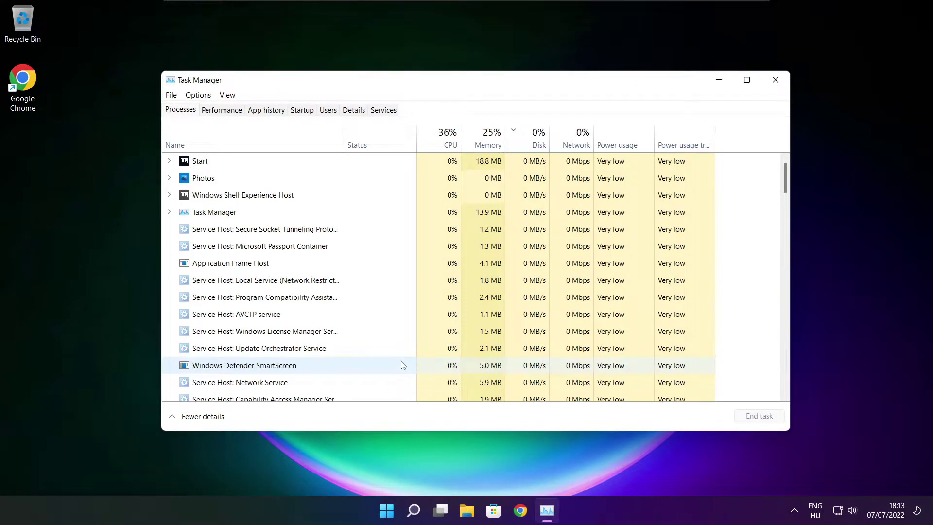
# - Disable Cortana, Microsoft Edge, Microsoft Teams and Terminal as startup apps, then close Task Manager
pyautogui.click(305, 114)
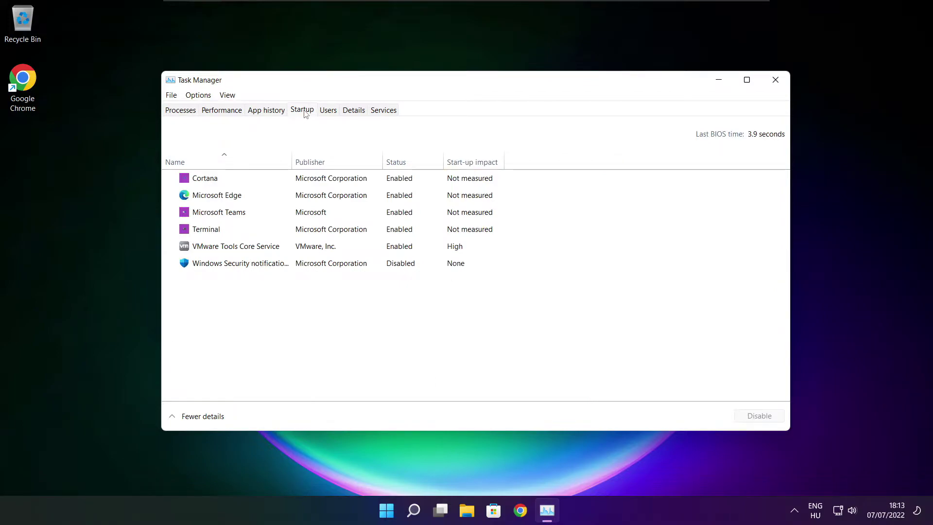
pyautogui.click(306, 186)
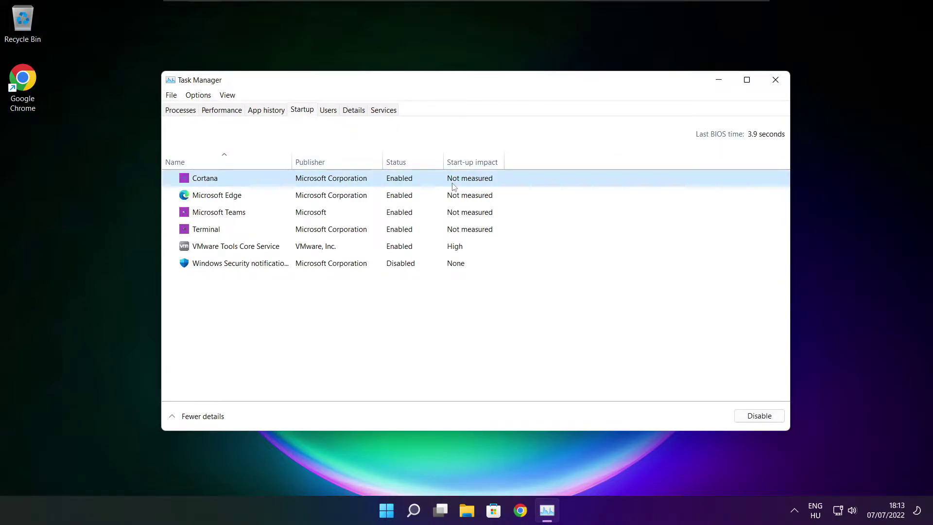
pyautogui.click(760, 419)
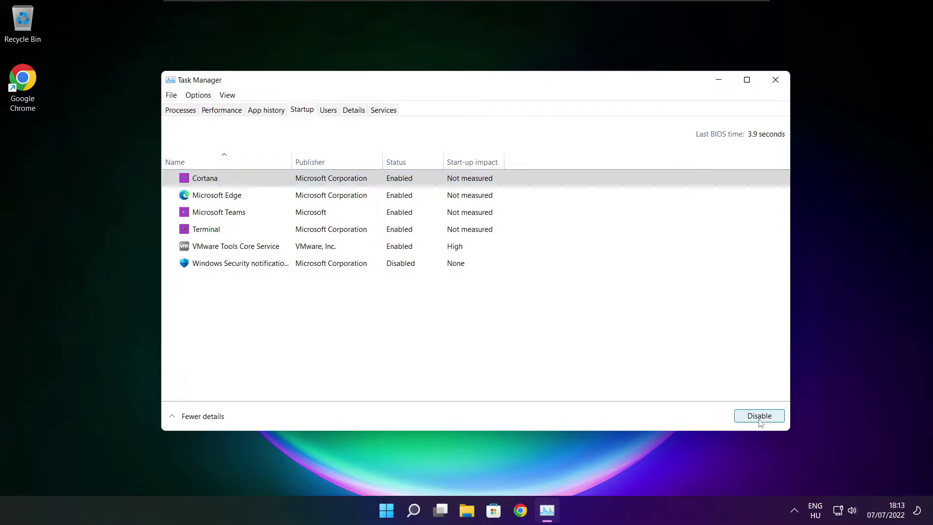
pyautogui.click(288, 198)
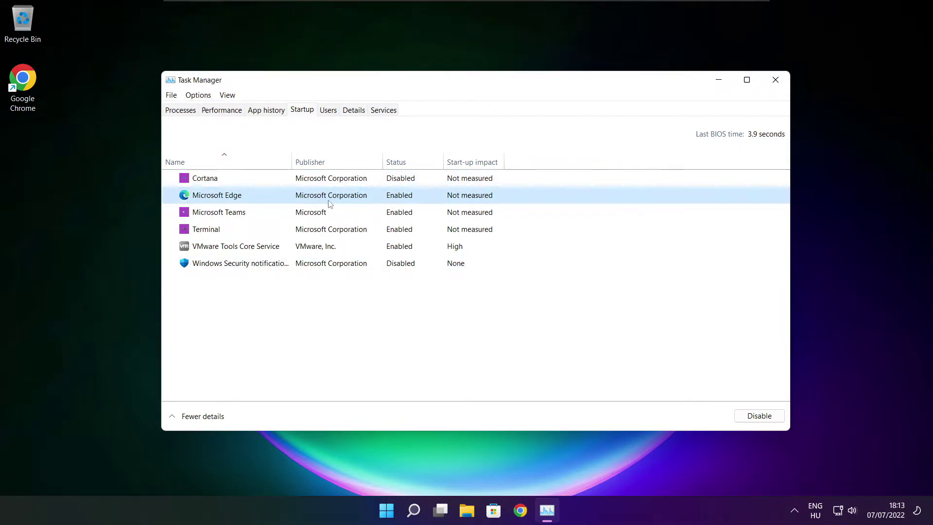
pyautogui.click(760, 416)
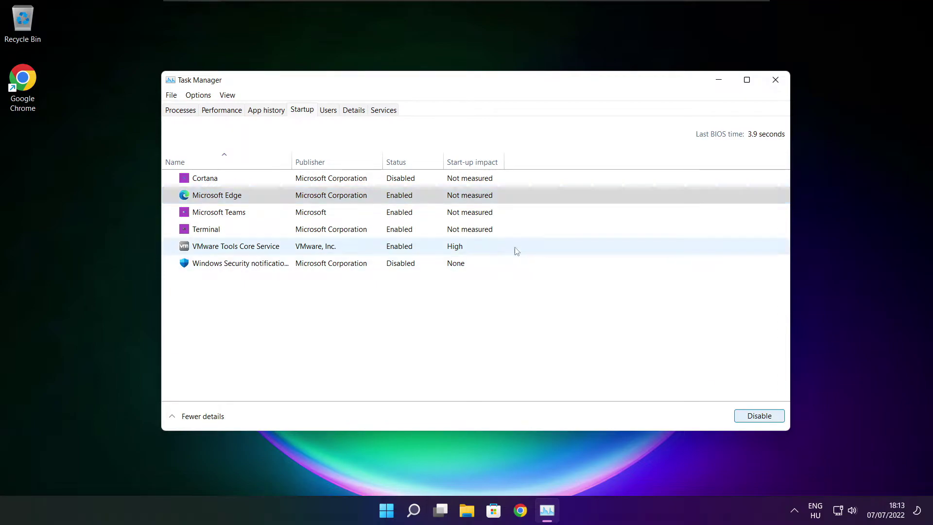
pyautogui.click(412, 216)
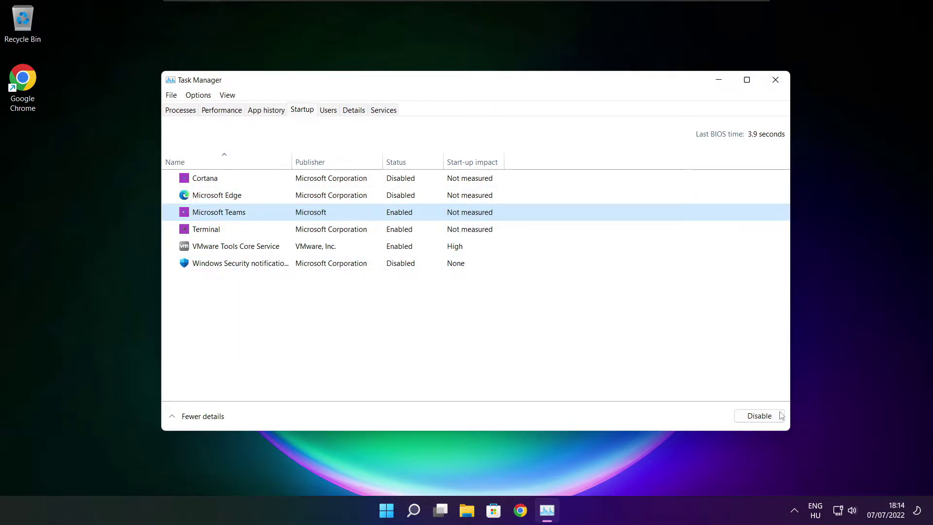
pyautogui.click(760, 417)
pyautogui.click(349, 234)
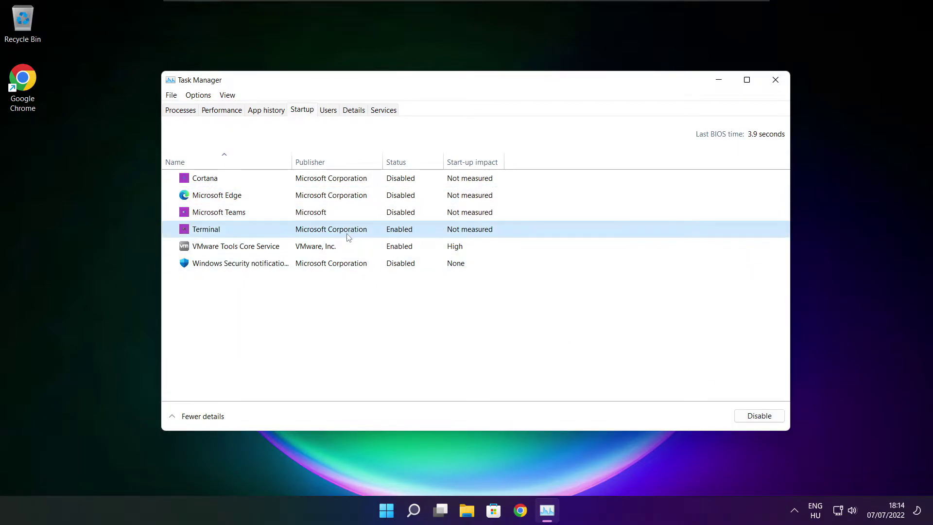
pyautogui.click(770, 420)
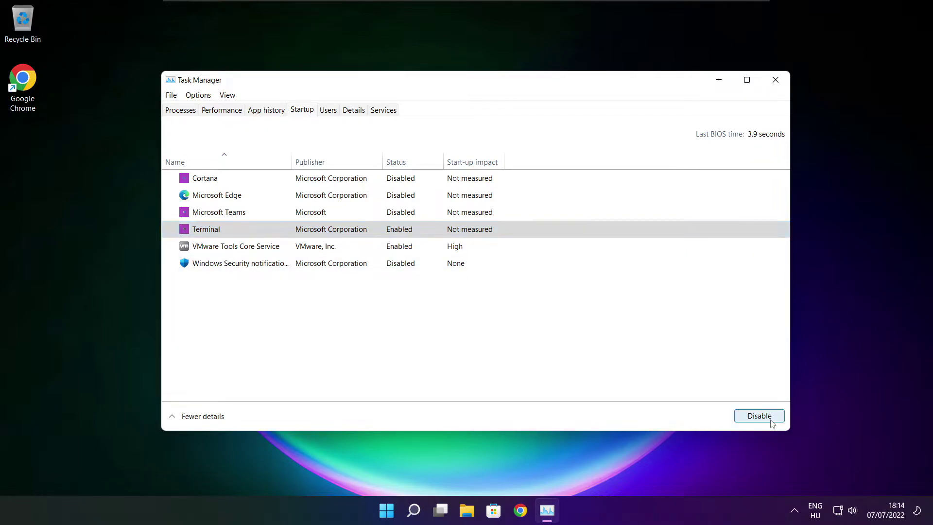
pyautogui.click(384, 232)
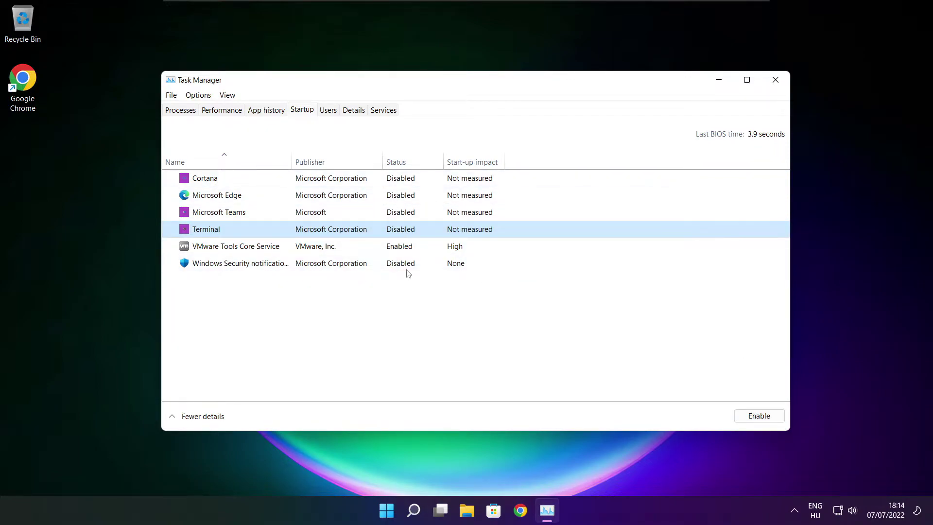
pyautogui.click(775, 83)
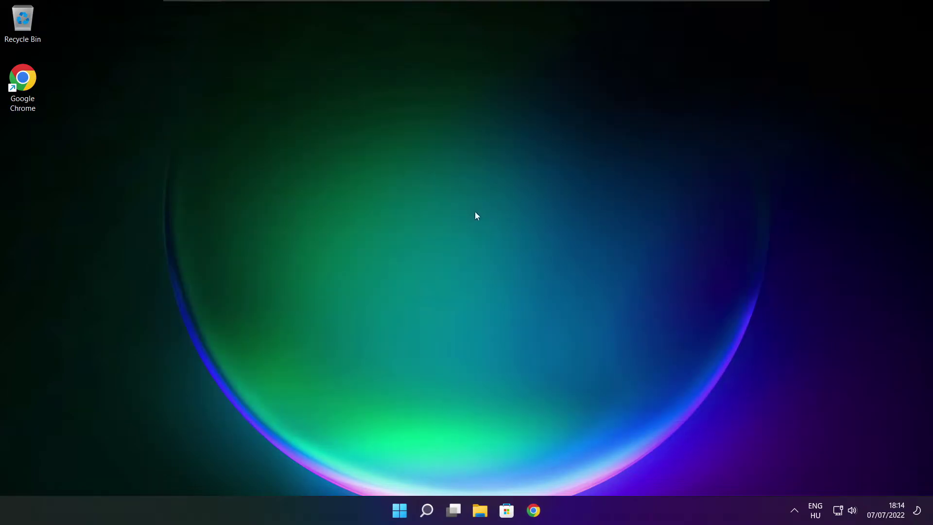
# - Search Windows for 'optimise' and open Defragment and Optimise Drives
pyautogui.click(428, 514)
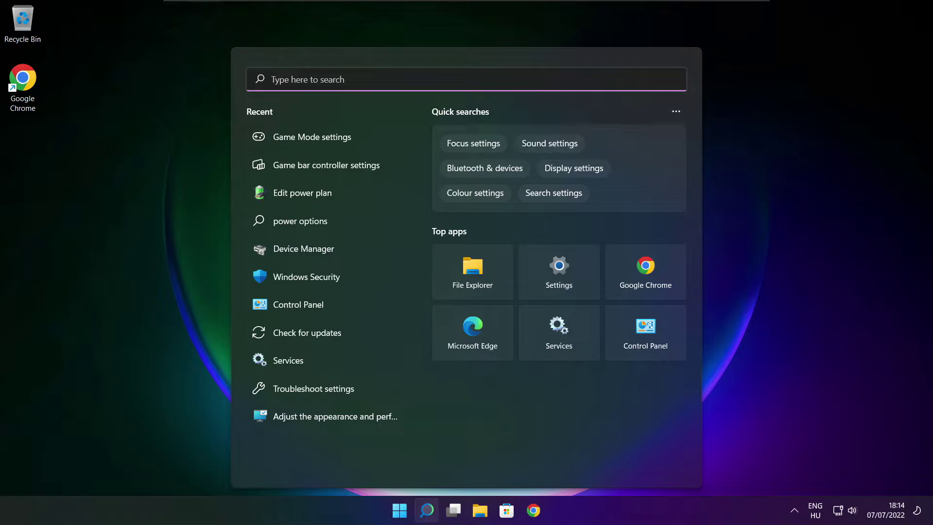
pyautogui.write('optimi')
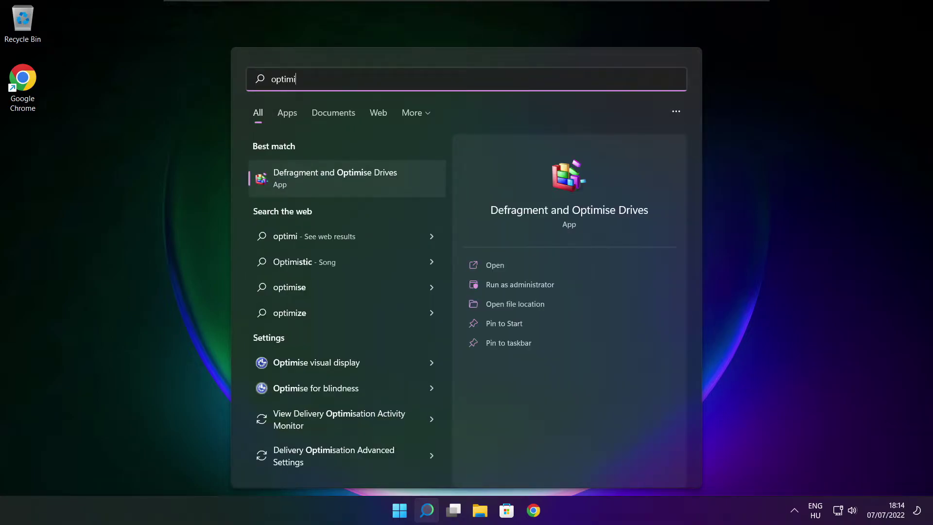
pyautogui.write('se')
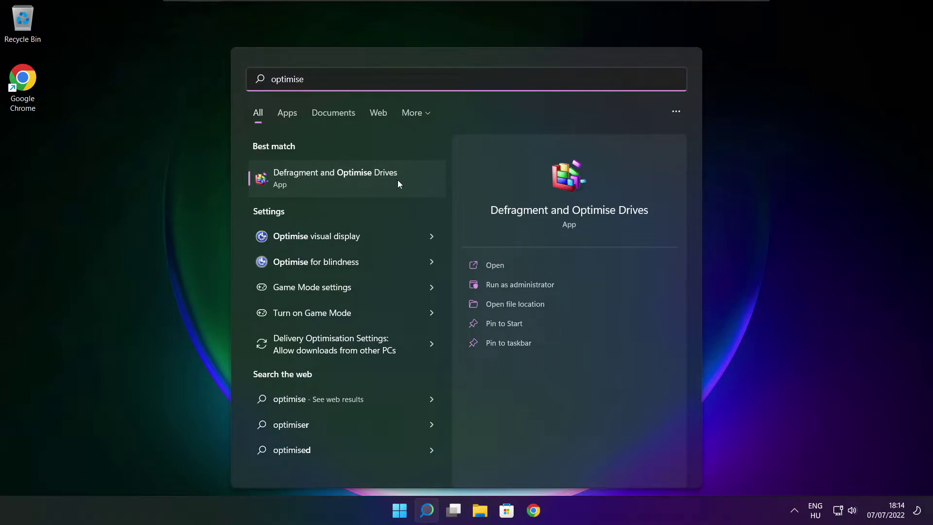
pyautogui.click(360, 178)
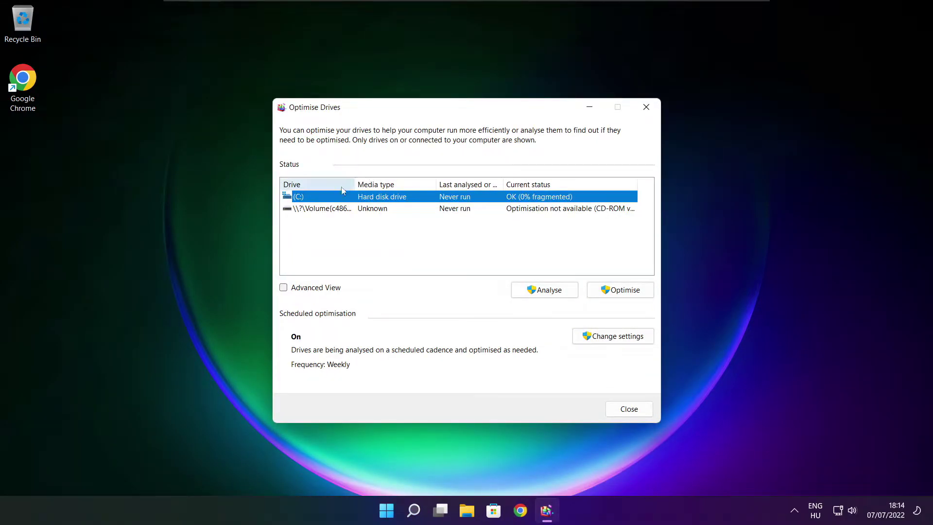
# - Analyse drive (C:), start optimising it once found 9% fragmented, and close the window
pyautogui.click(539, 291)
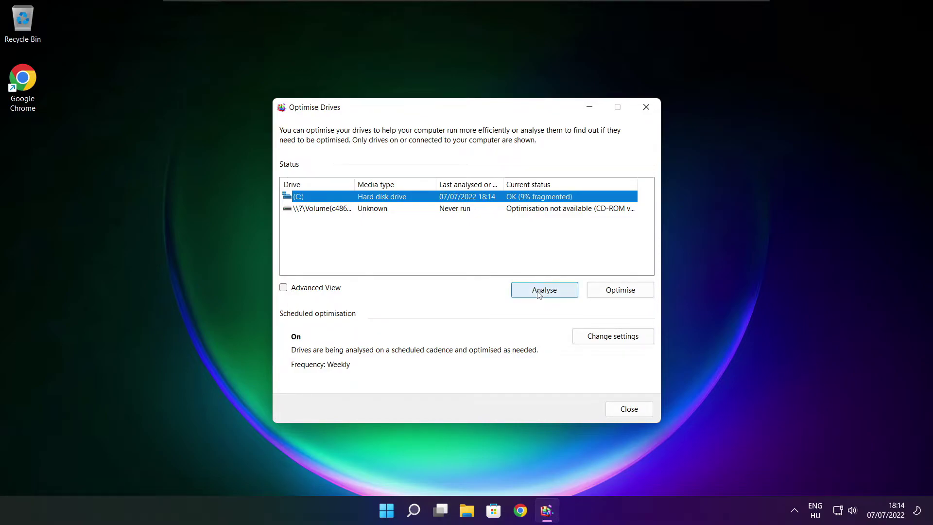
pyautogui.click(538, 291)
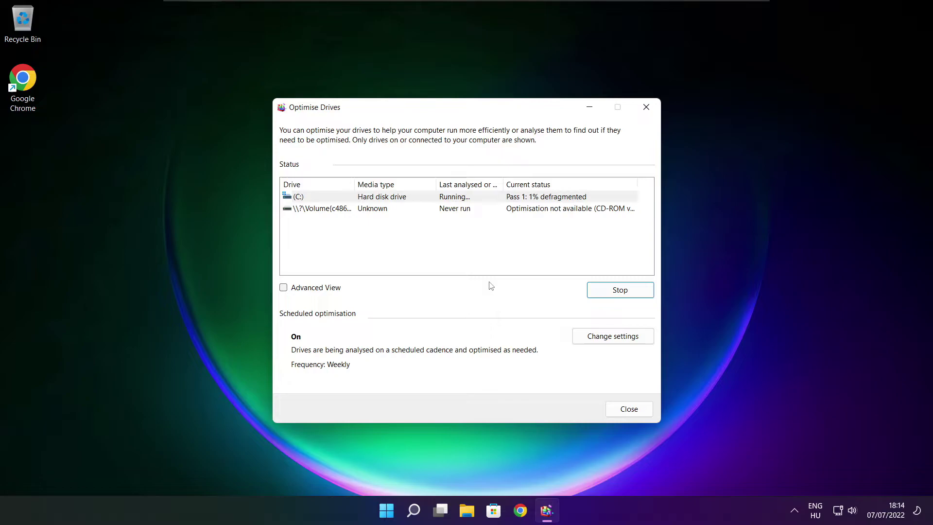
pyautogui.hotkey('alt', 'F4')
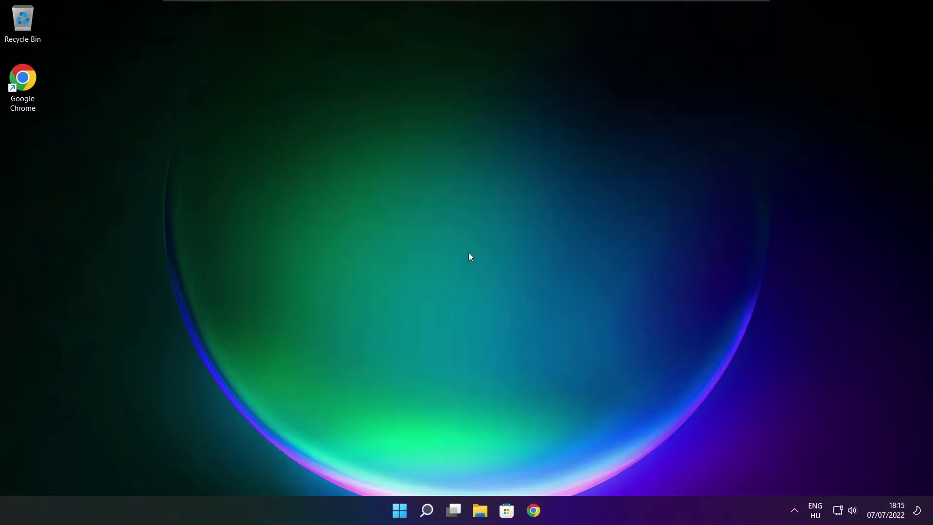
# - Run a Windows Update check, which reports KB5014668 available, then close Settings
pyautogui.click(427, 510)
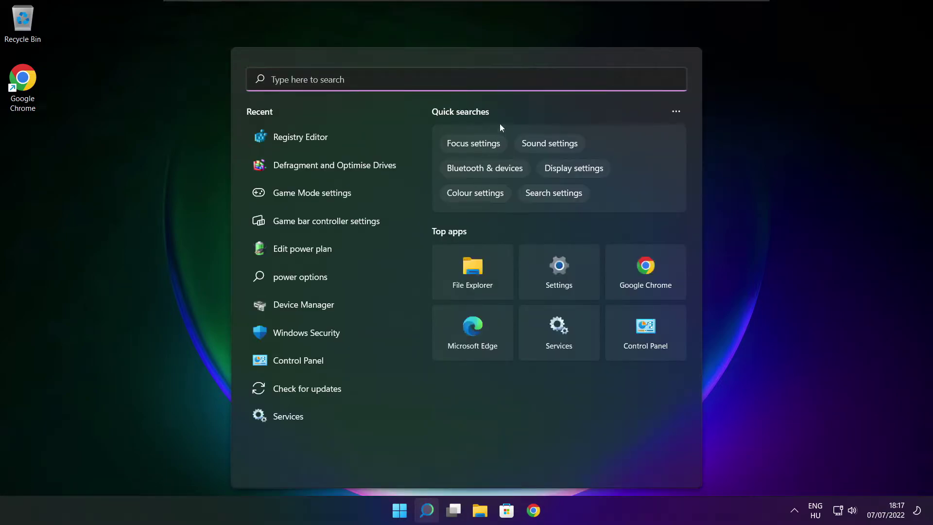
pyautogui.write('updates')
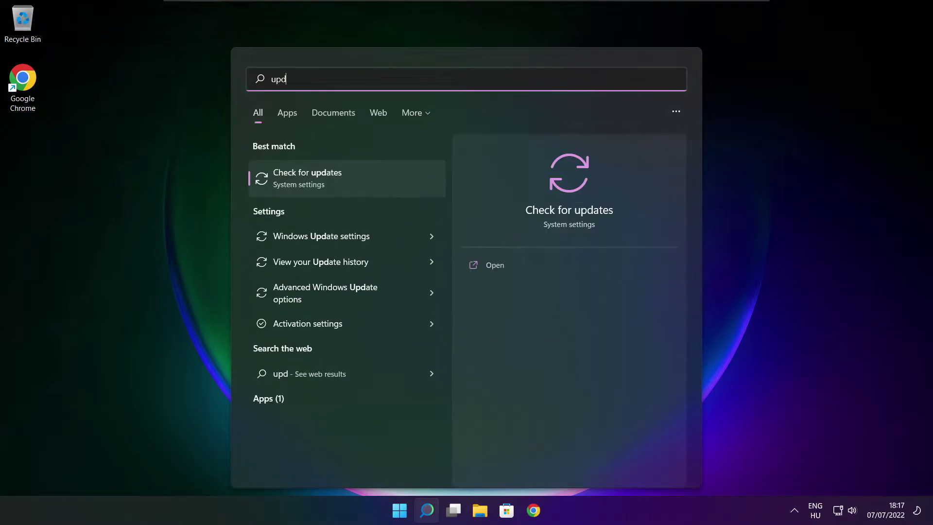
pyautogui.click(339, 181)
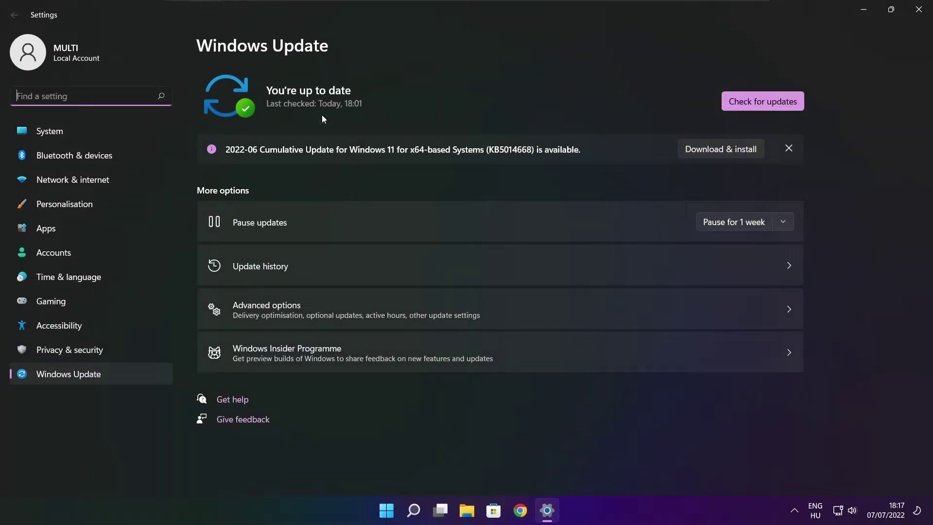
pyautogui.click(763, 101)
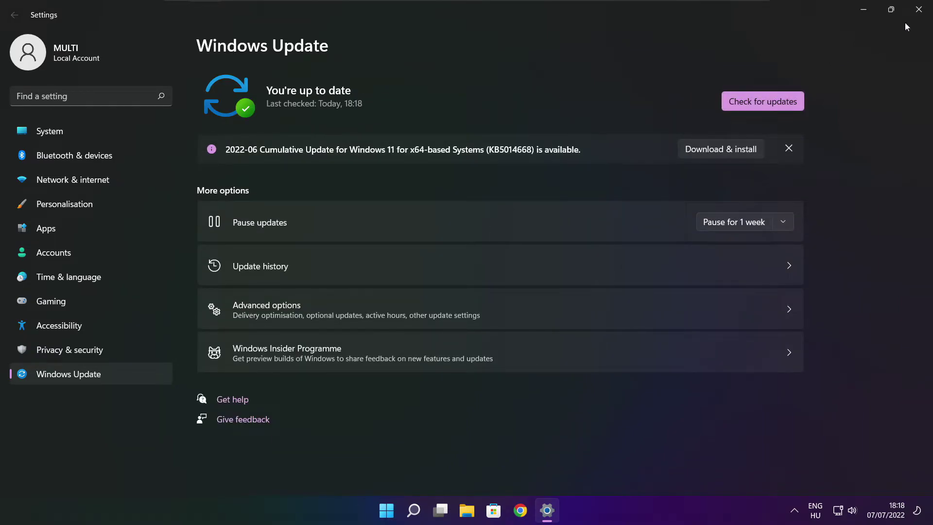
pyautogui.click(918, 11)
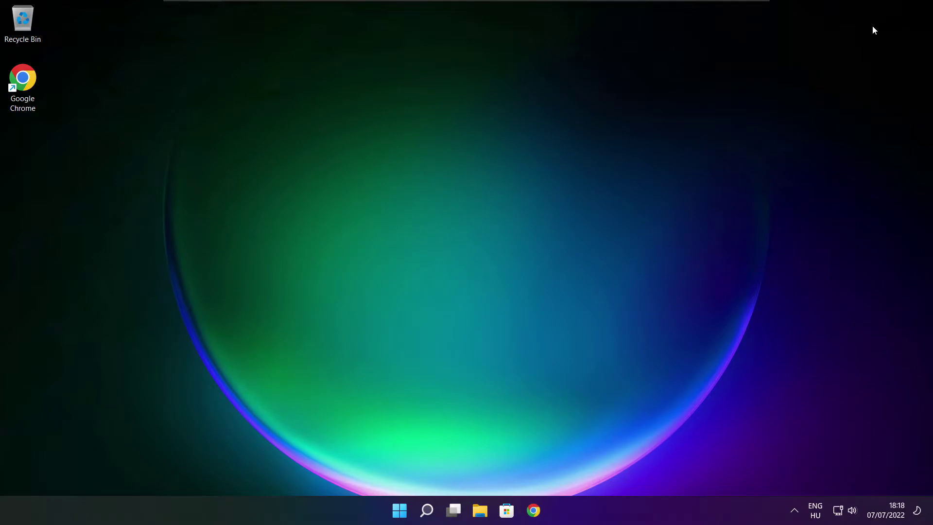
# - Launch Registry Editor via regedit and open HKEY_CURRENT_USER\System\GameConfigStore
pyautogui.click(426, 511)
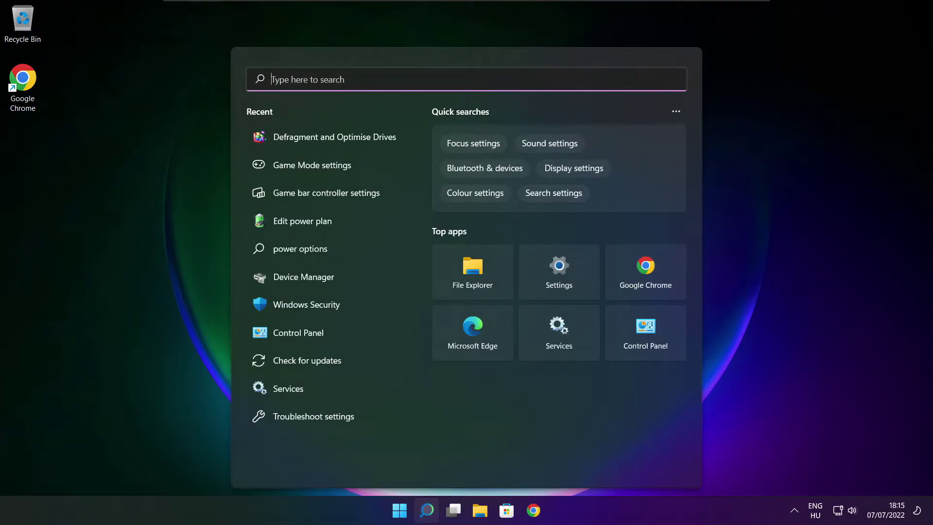
pyautogui.write('regedit')
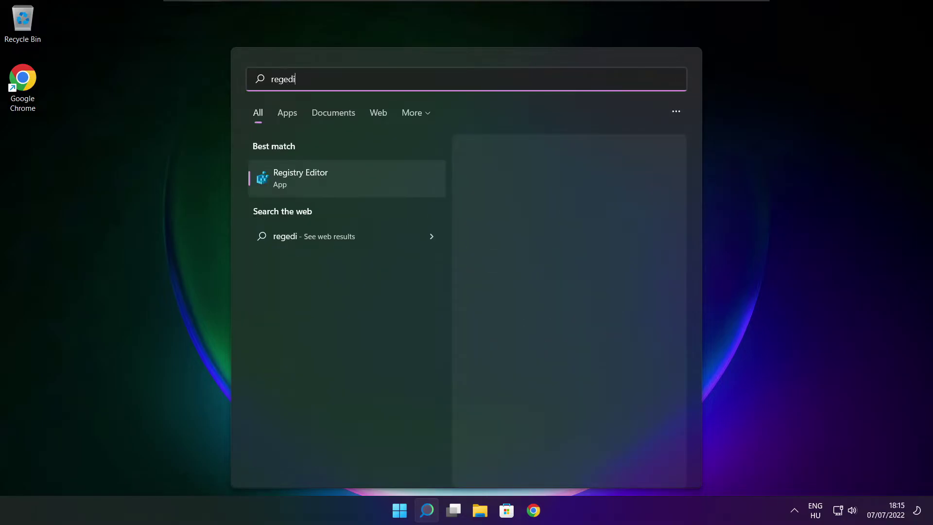
pyautogui.click(358, 180)
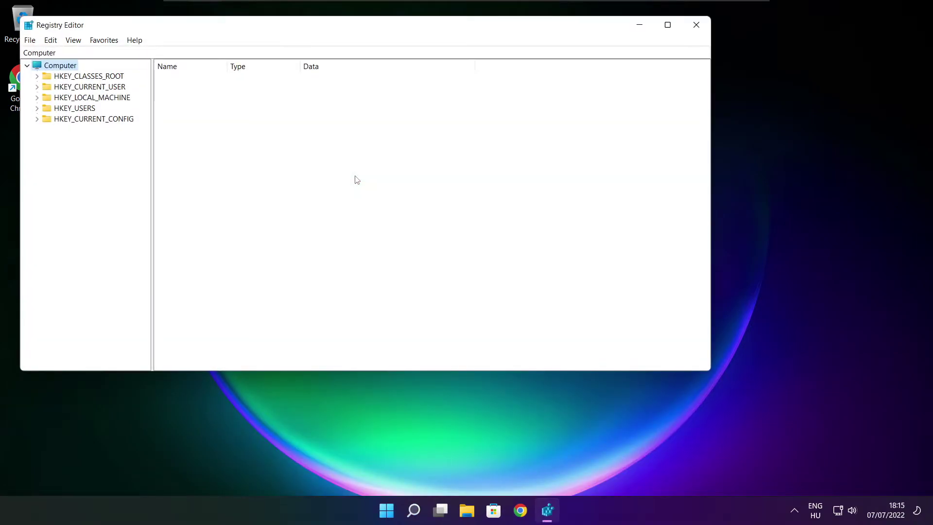
pyautogui.moveTo(282, 28); pyautogui.dragTo(378, 98)
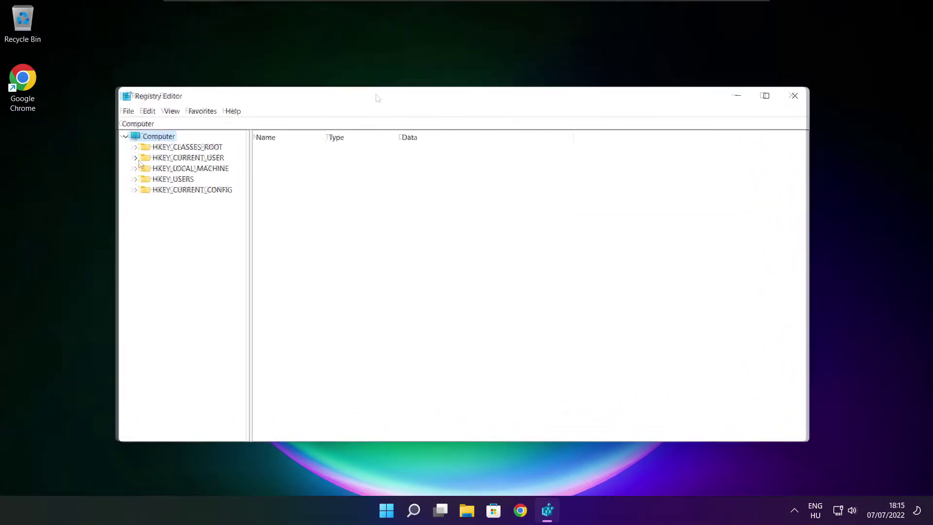
pyautogui.click(148, 158)
pyautogui.click(135, 158)
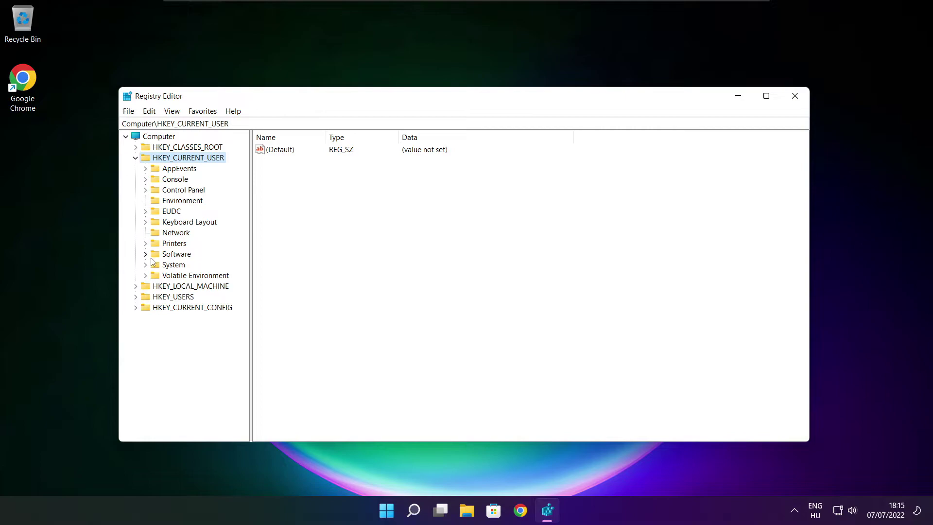
pyautogui.click(163, 267)
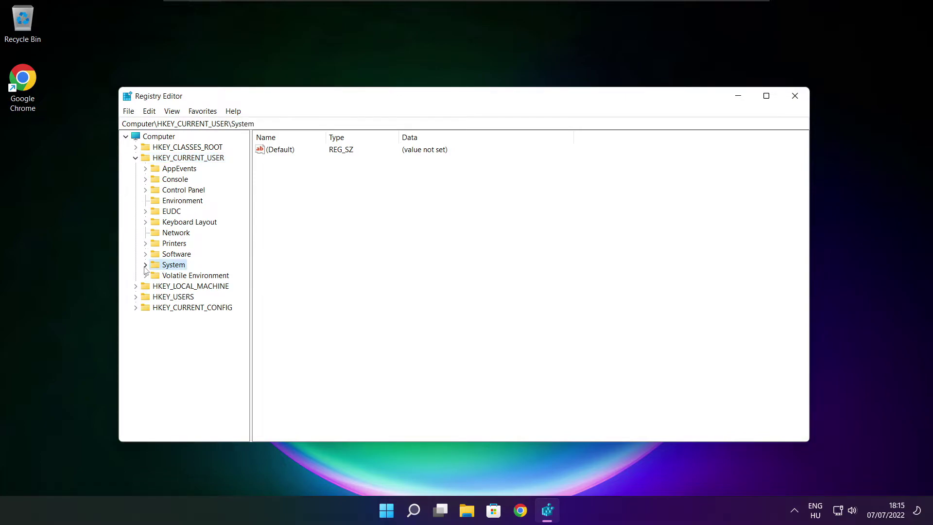
pyautogui.click(145, 265)
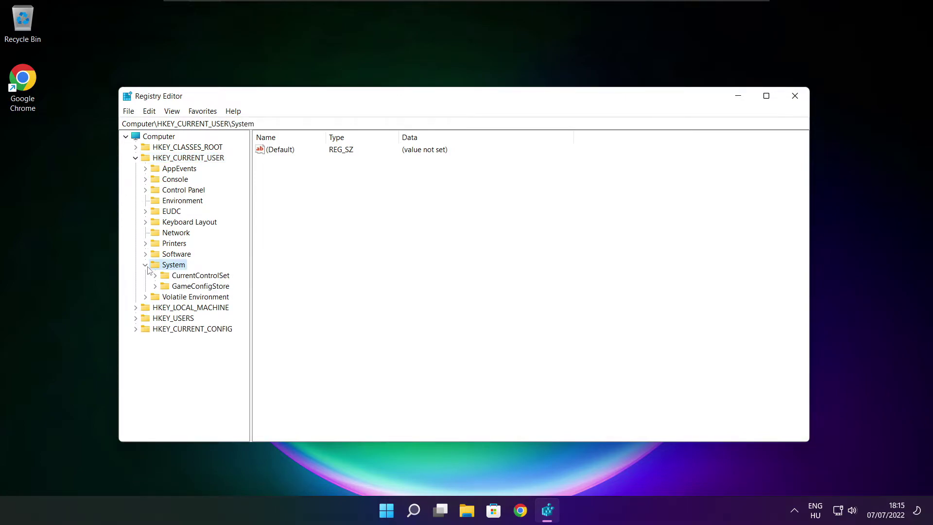
pyautogui.click(208, 287)
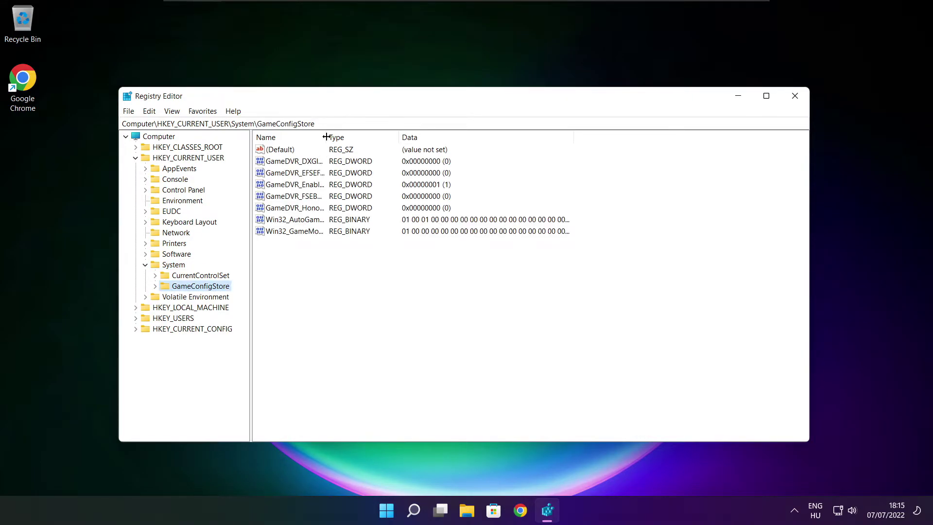
# - Set GameDVR_Enabled to 0 and collapse the HKEY_CURRENT_USER tree
pyautogui.moveTo(326, 137); pyautogui.dragTo(409, 134)
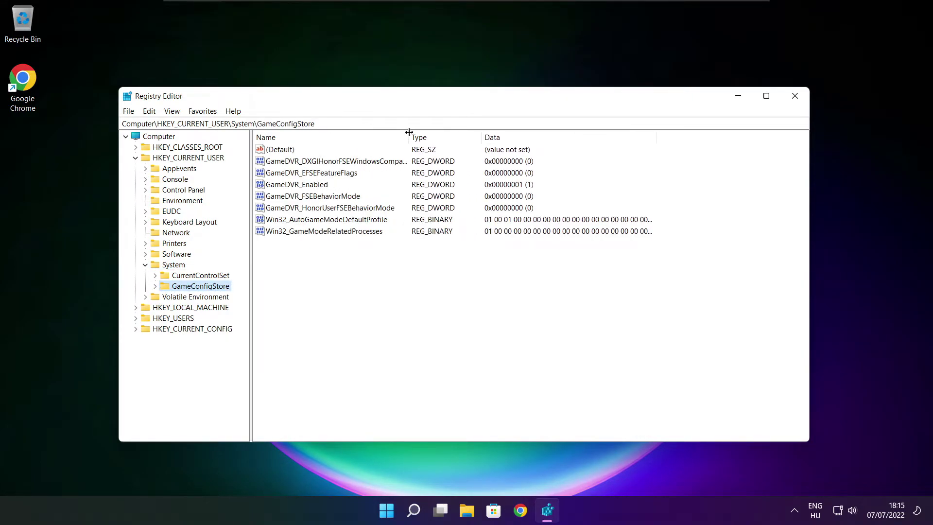
pyautogui.click(294, 185)
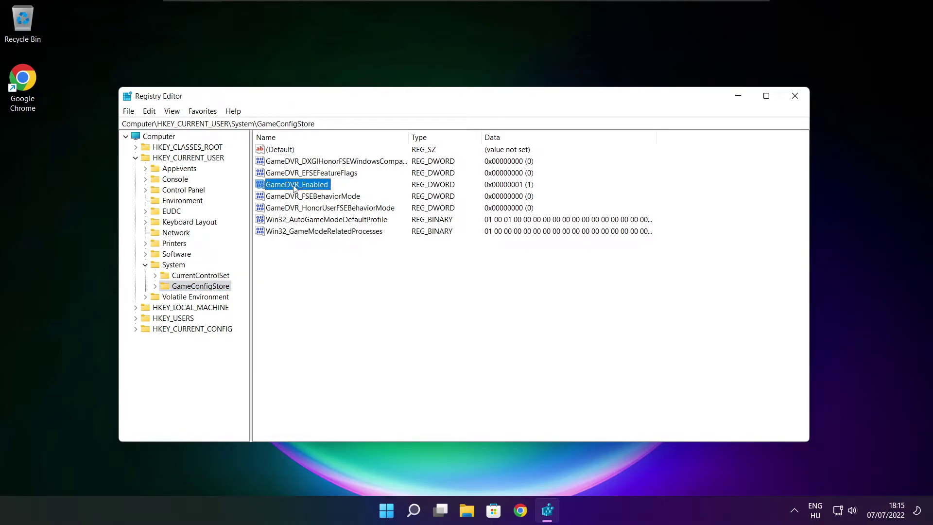
pyautogui.doubleClick(294, 187)
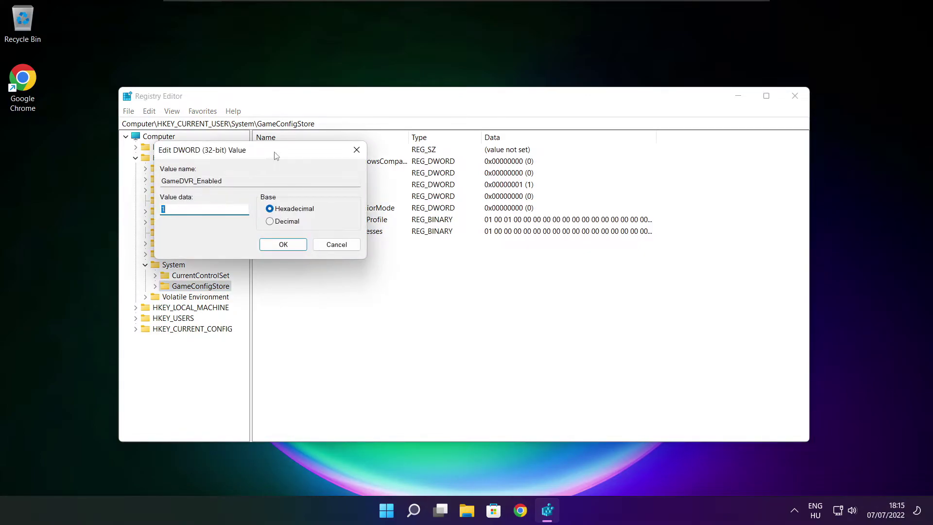
pyautogui.moveTo(276, 155); pyautogui.dragTo(491, 191)
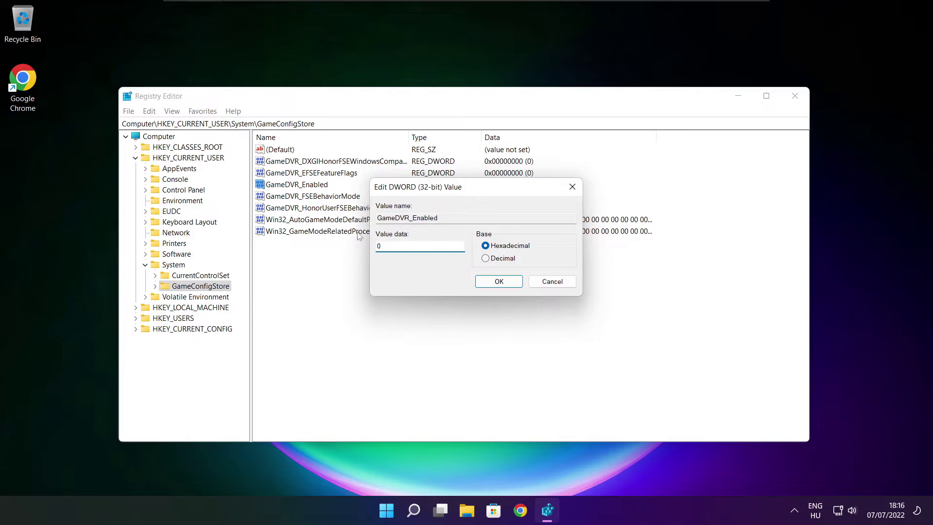
pyautogui.click(501, 283)
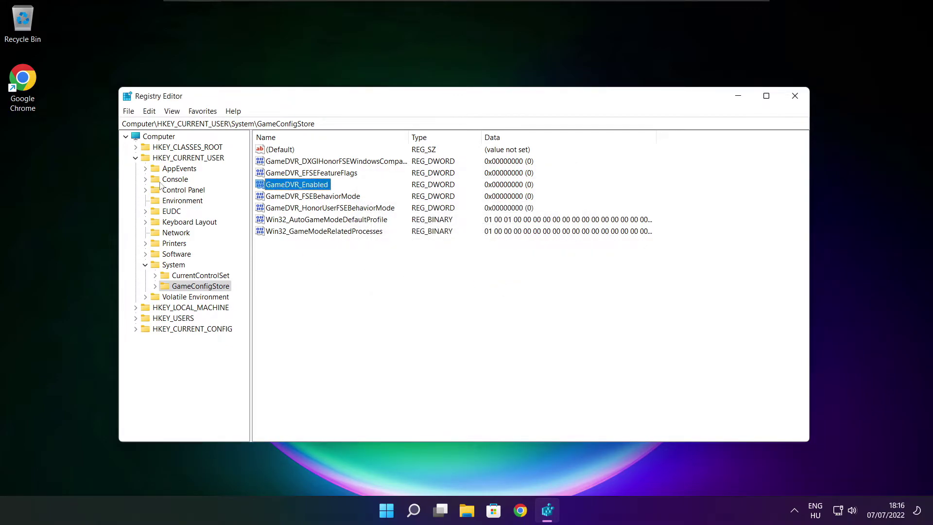
pyautogui.click(136, 158)
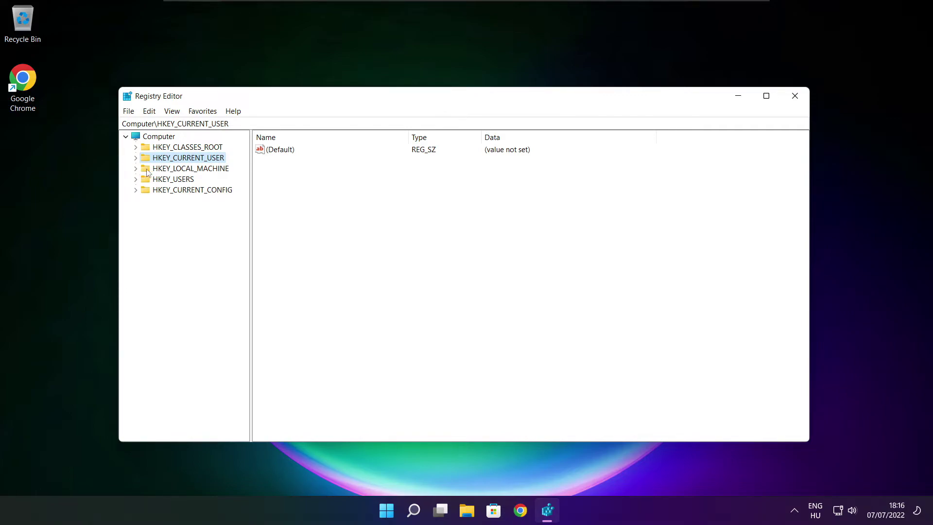
# - Expand HKEY_LOCAL_MACHINE\SOFTWARE\Microsoft in the registry key tree
pyautogui.click(222, 170)
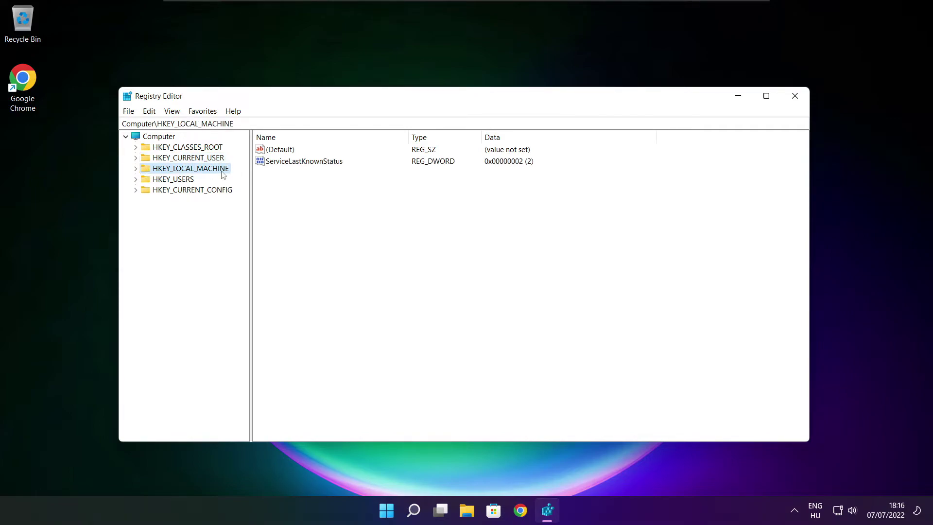
pyautogui.click(136, 169)
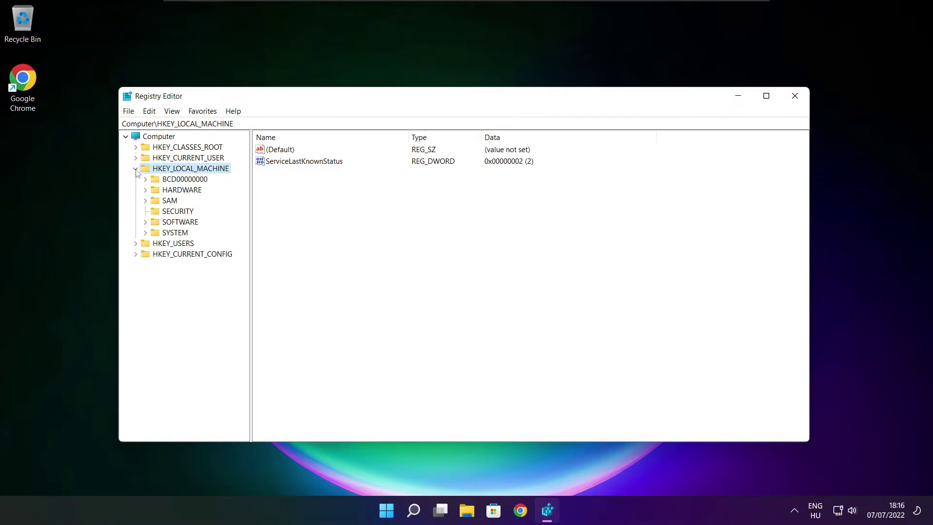
pyautogui.click(166, 226)
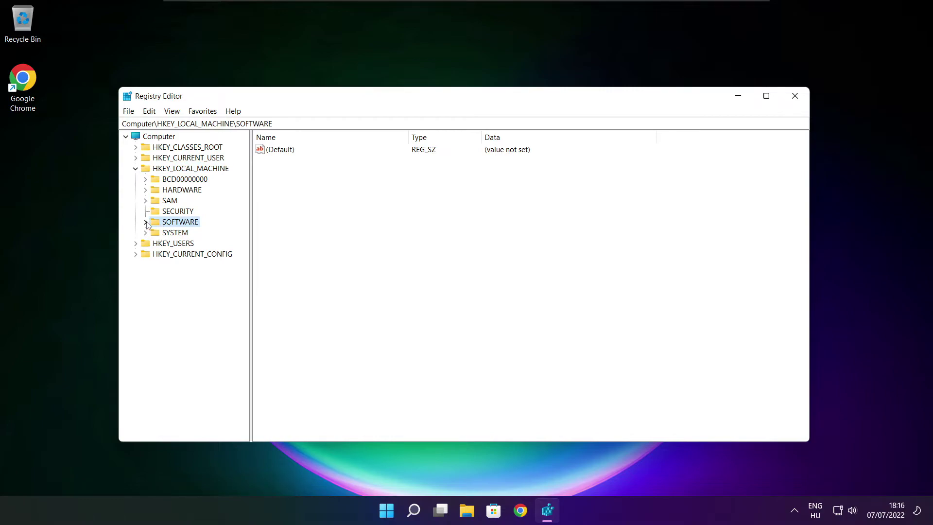
pyautogui.click(145, 222)
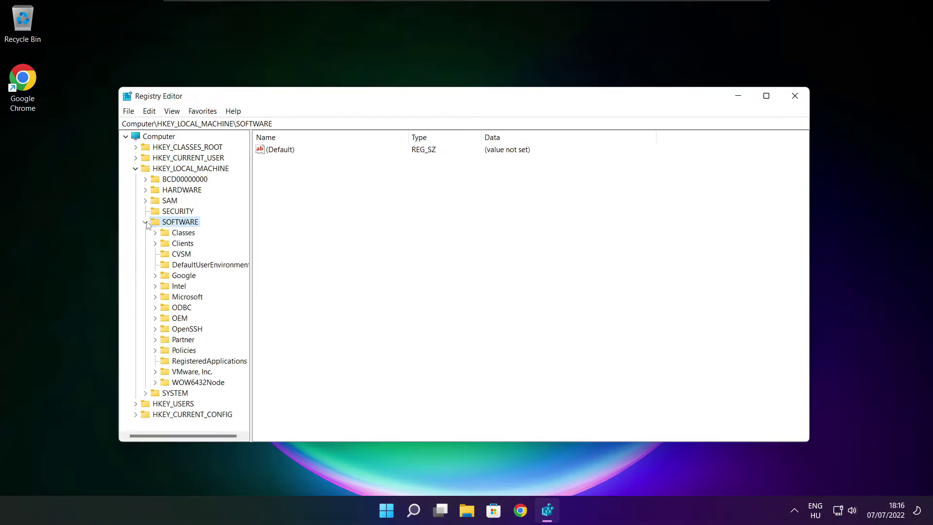
pyautogui.click(174, 299)
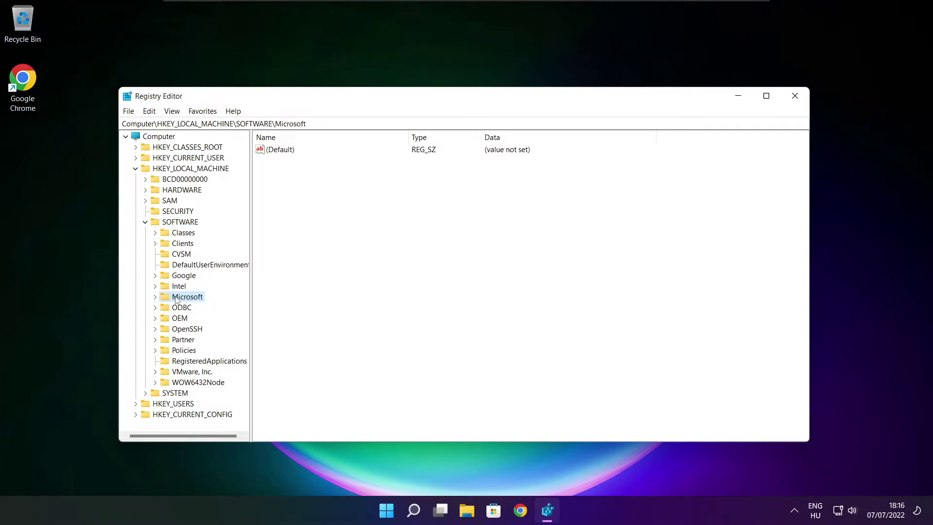
pyautogui.click(155, 297)
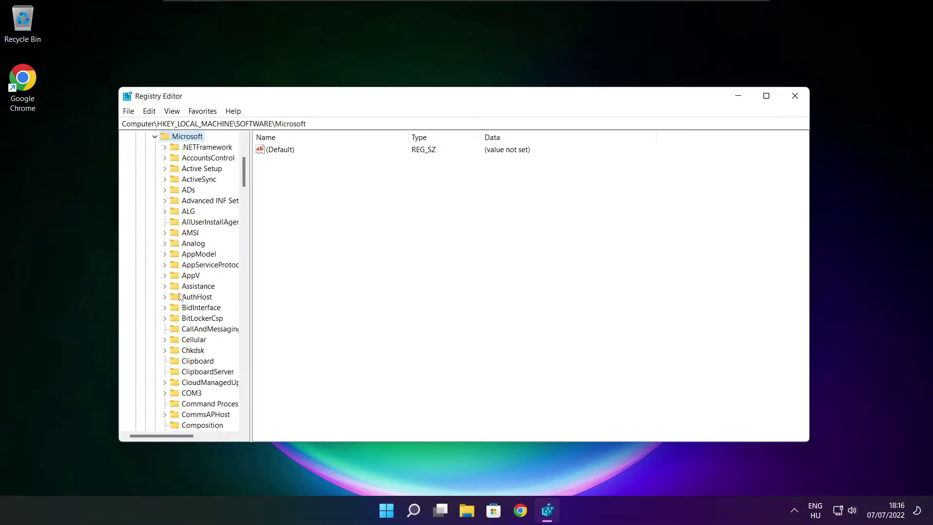
pyautogui.scroll(-20, 191, 292)
pyautogui.scroll(-20, 191, 291)
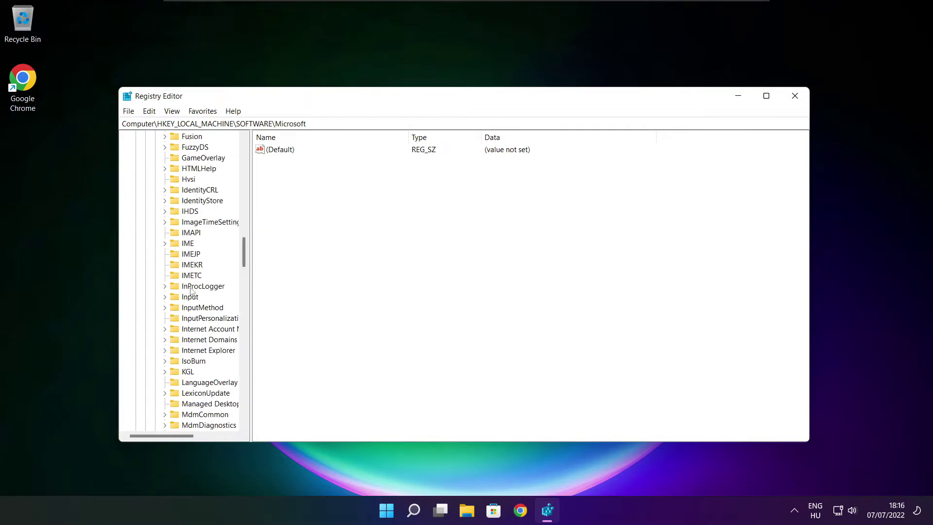
pyautogui.scroll(-5, 191, 292)
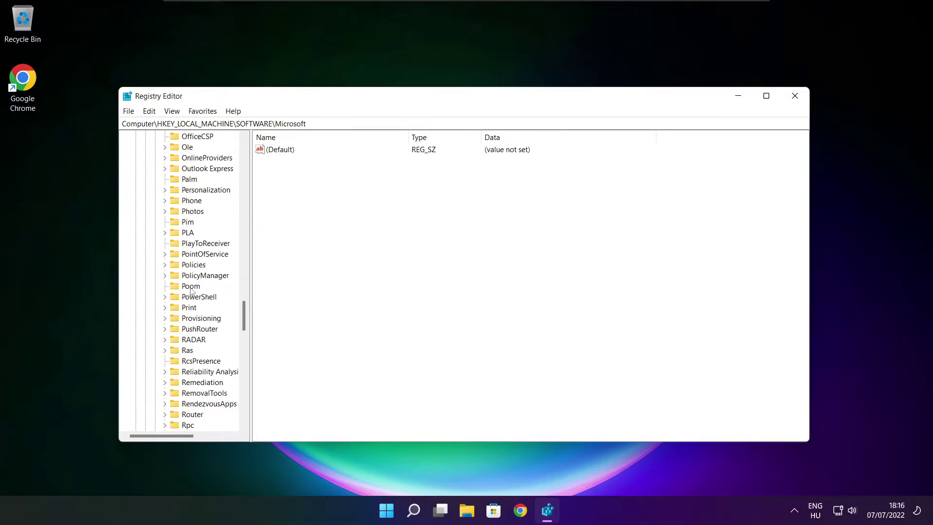
pyautogui.scroll(-1, 191, 291)
pyautogui.scroll(1, 191, 290)
# - Expand the PolicyManager key and its default subkey
pyautogui.click(178, 279)
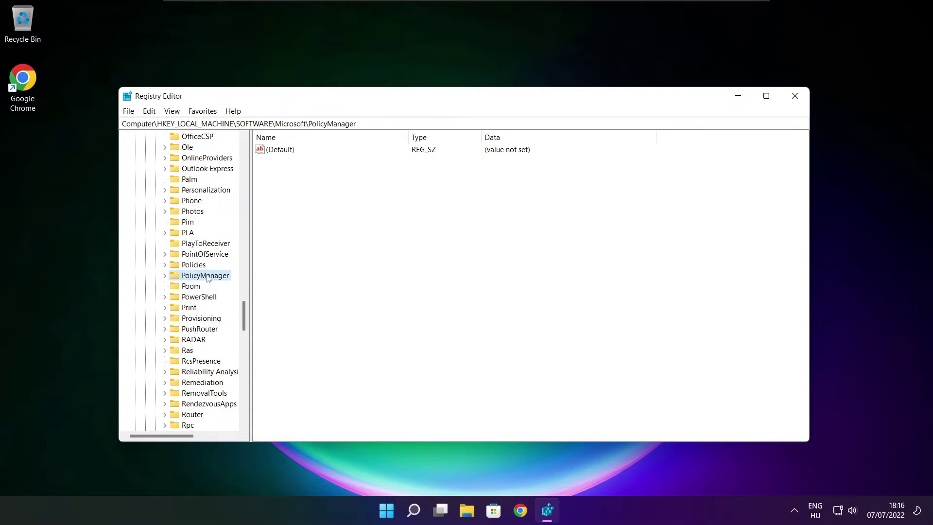
pyautogui.click(164, 276)
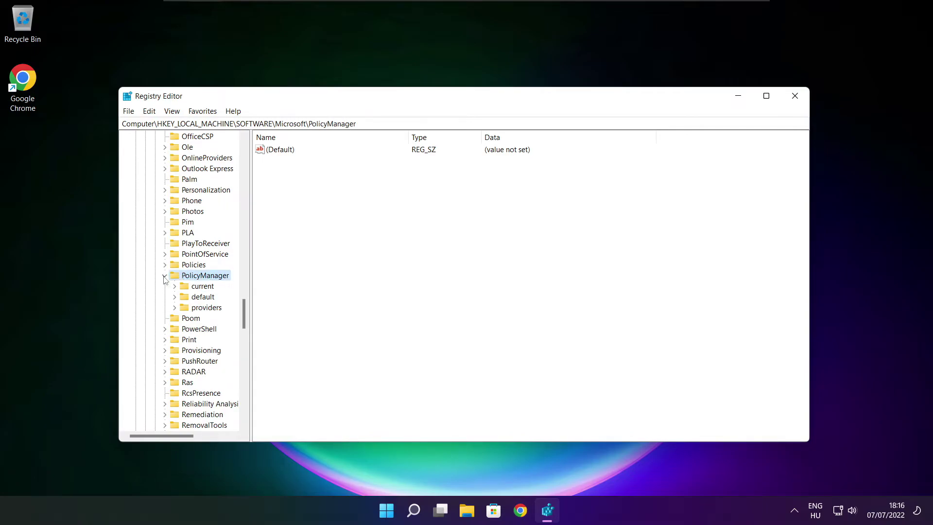
pyautogui.click(202, 299)
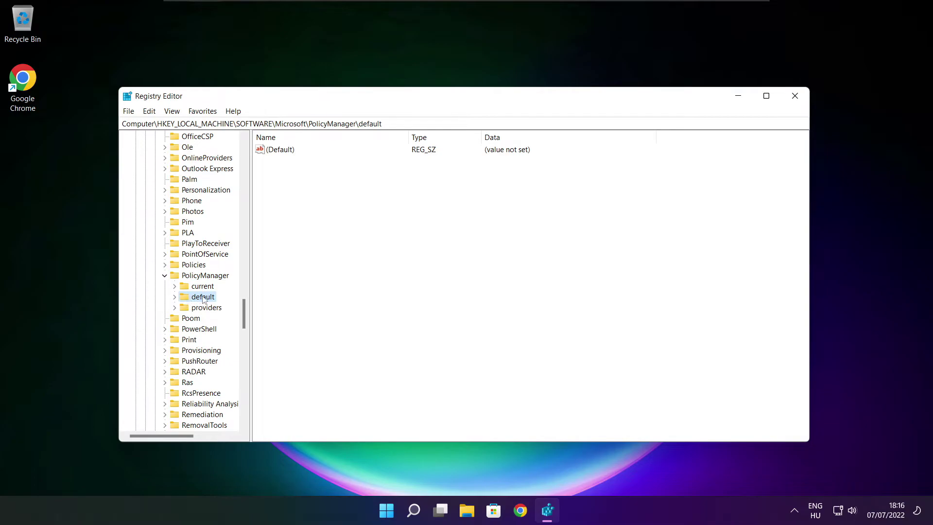
pyautogui.click(175, 299)
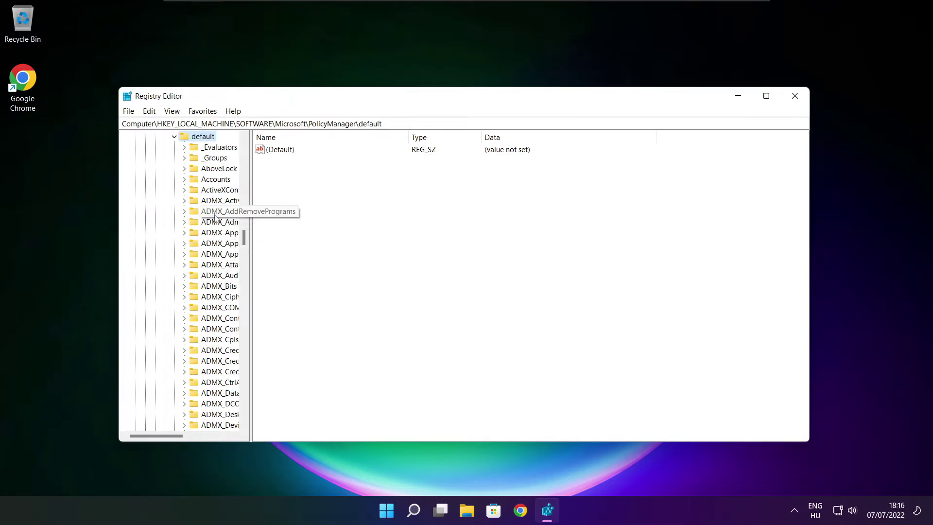
pyautogui.scroll(-20, 216, 216)
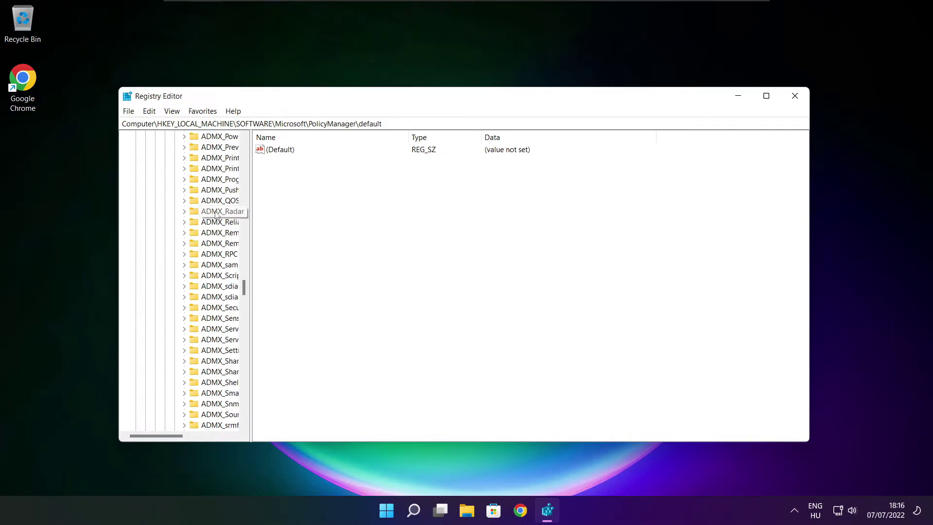
pyautogui.scroll(-10, 215, 214)
# - Expand ApplicationManagement and open the AllowGameDVR key to list its values
pyautogui.moveTo(251, 212); pyautogui.dragTo(308, 212)
pyautogui.scroll(1, 204, 204)
pyautogui.click(193, 201)
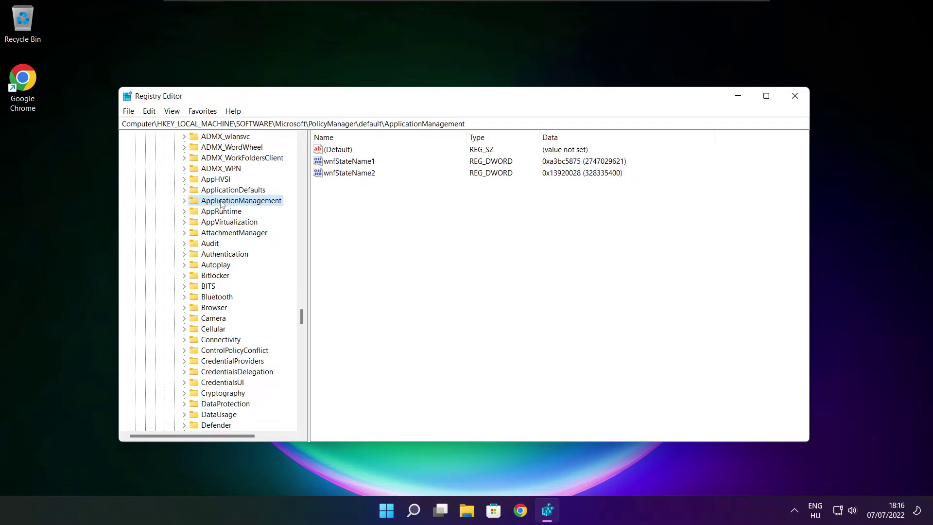
pyautogui.click(184, 200)
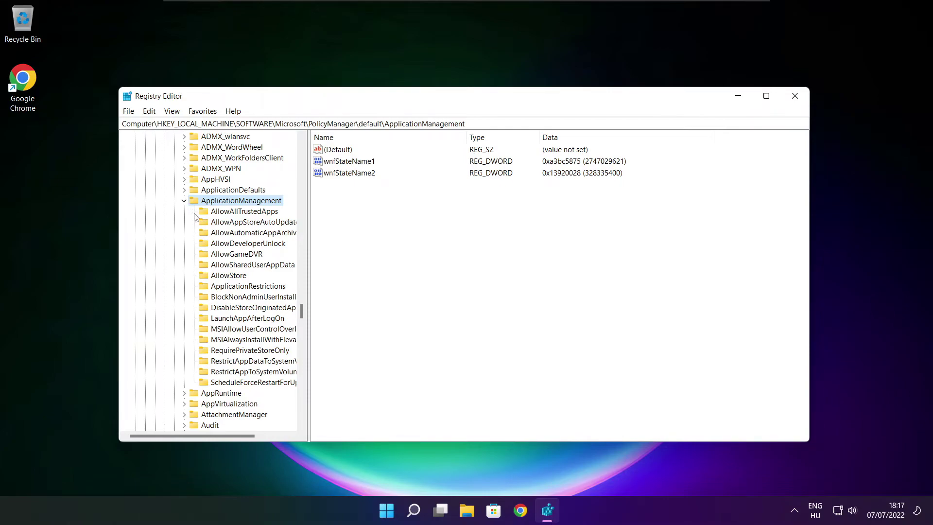
pyautogui.moveTo(309, 246); pyautogui.dragTo(319, 246)
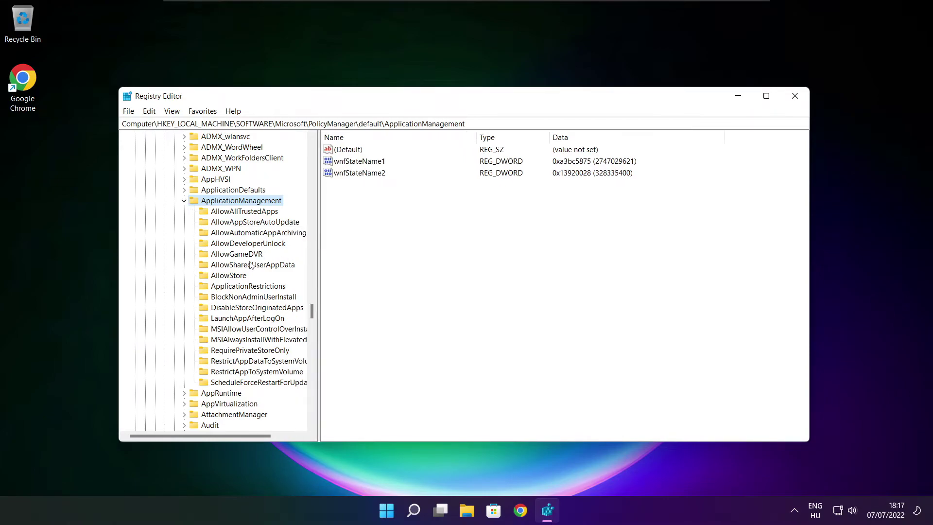
pyautogui.click(237, 255)
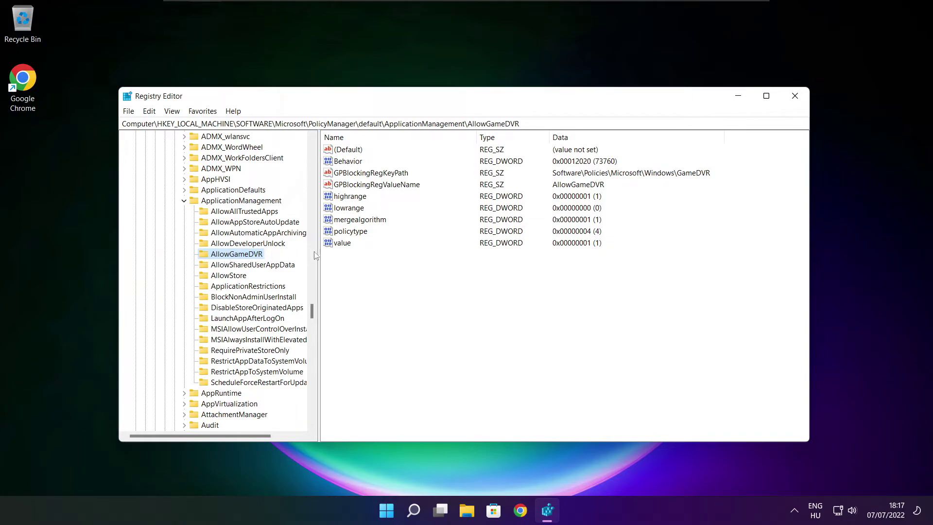
# - Change AllowGameDVR's 'value' DWORD data from 1 to 0
pyautogui.click(343, 243)
pyautogui.click(352, 245)
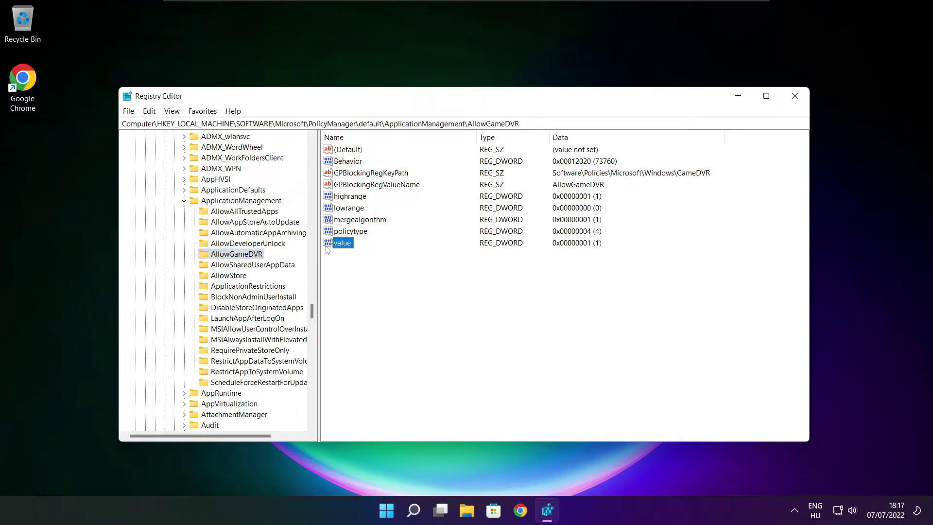
pyautogui.press('super')
pyautogui.doubleClick(348, 245)
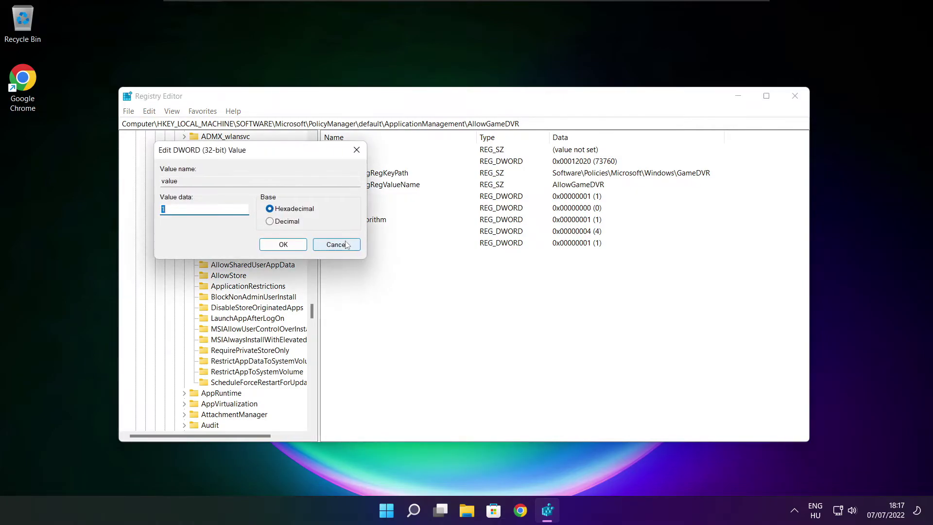
pyautogui.moveTo(245, 146); pyautogui.dragTo(472, 195)
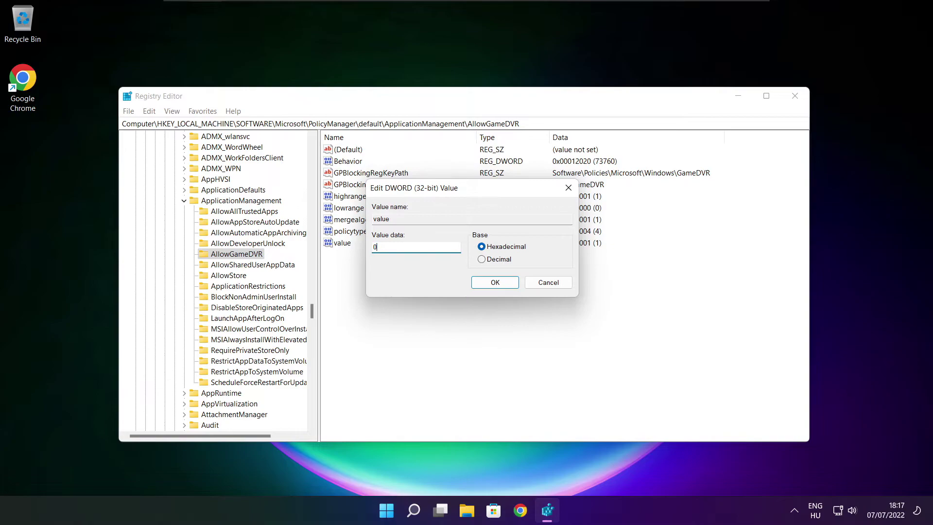
pyautogui.click(495, 283)
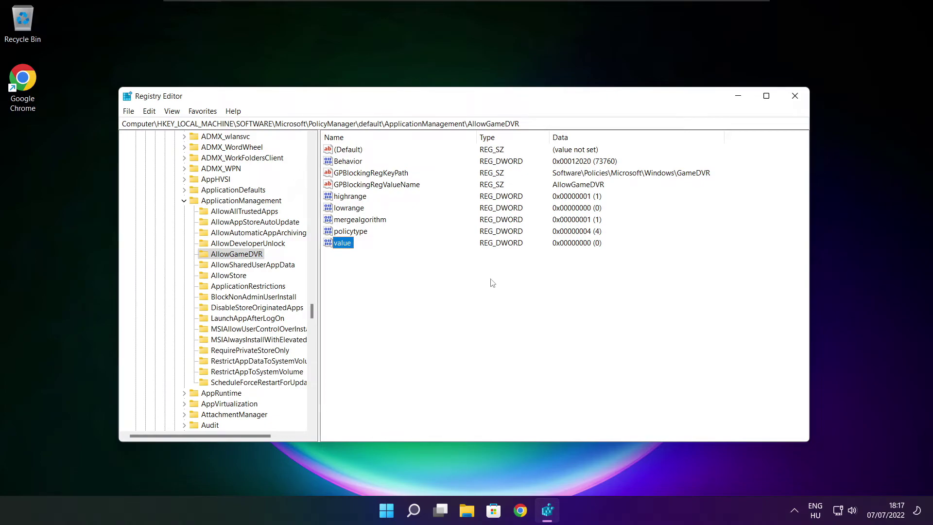
# - Close Registry Editor and download dxwebsetup.exe from the DirectX page in Chrome
pyautogui.click(795, 96)
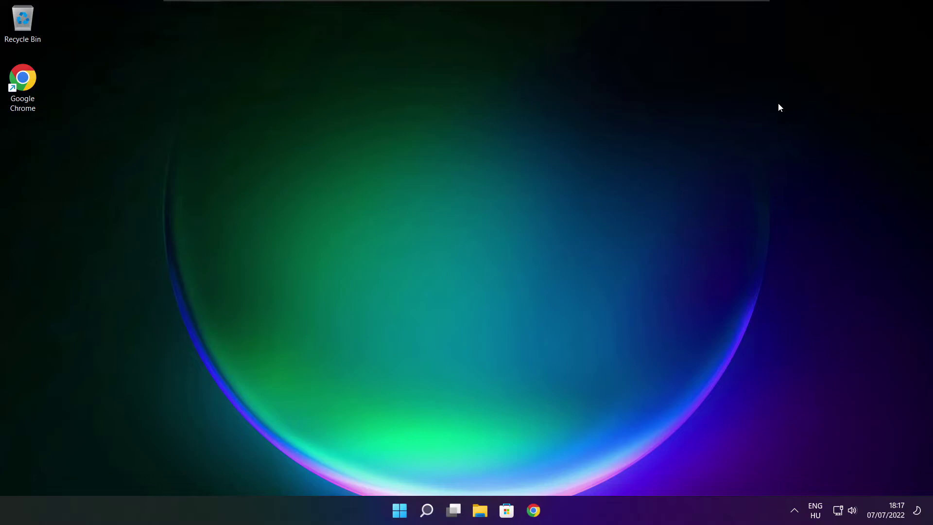
pyautogui.click(535, 513)
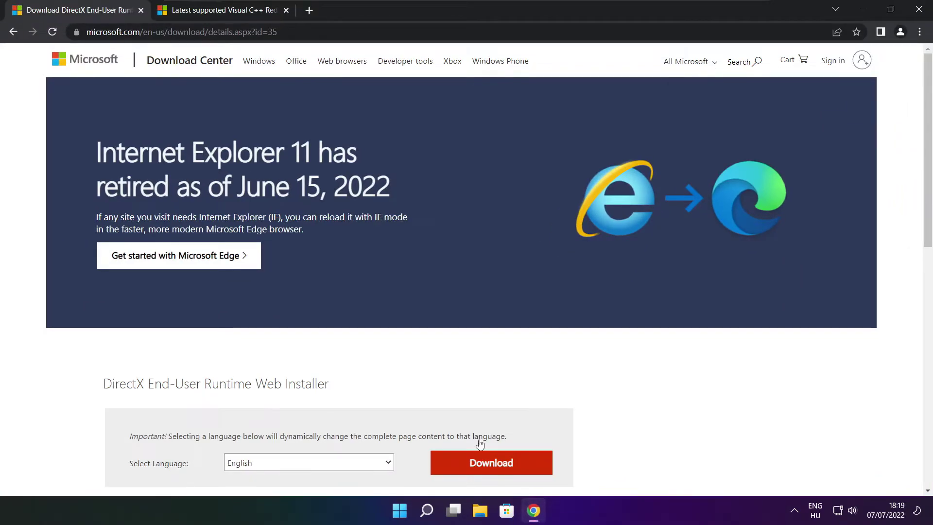
pyautogui.click(278, 31)
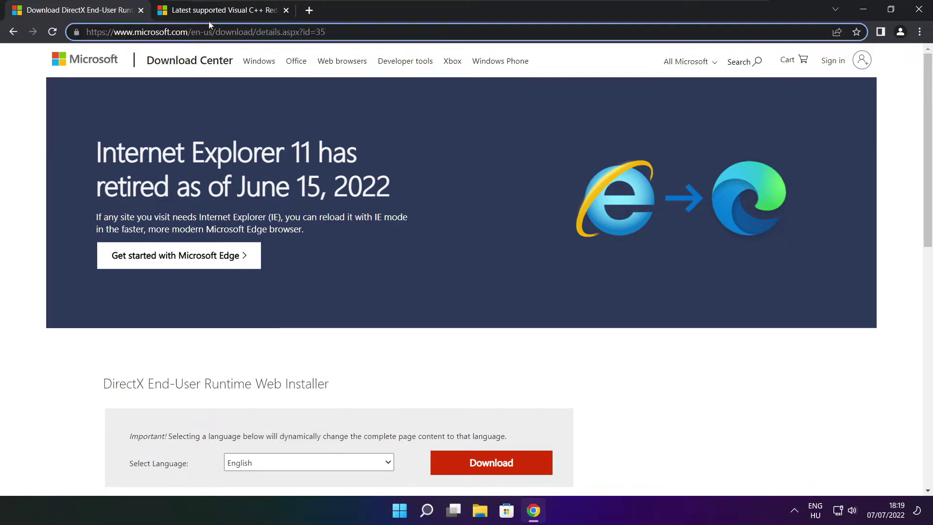
pyautogui.click(336, 352)
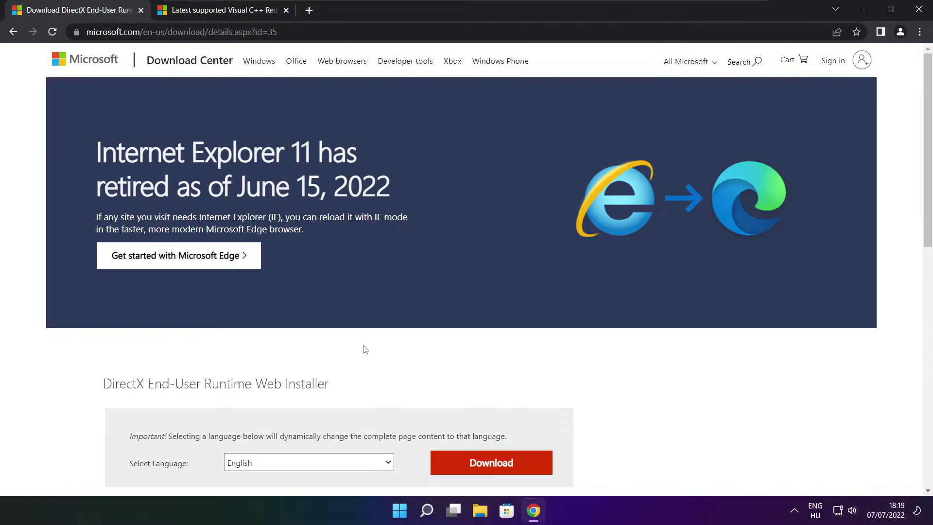
pyautogui.moveTo(928, 135); pyautogui.dragTo(928, 214)
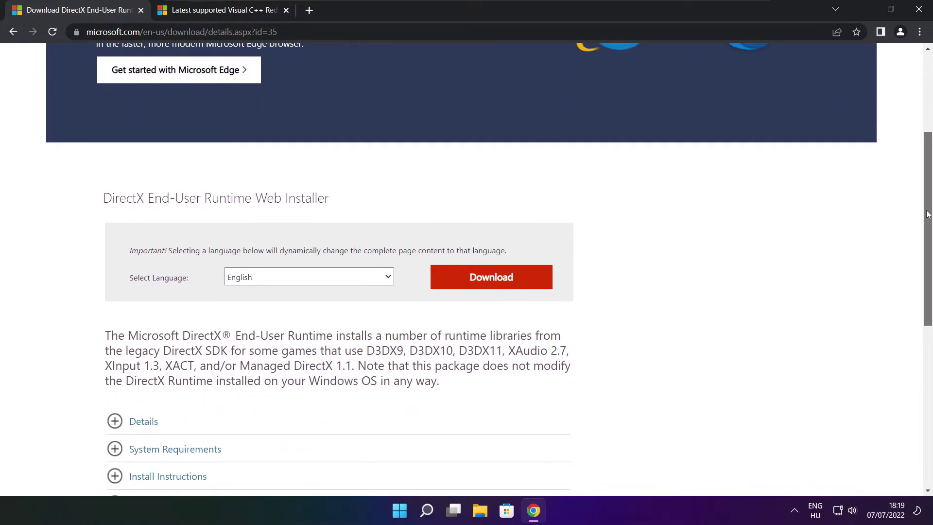
pyautogui.moveTo(345, 203); pyautogui.dragTo(399, 207)
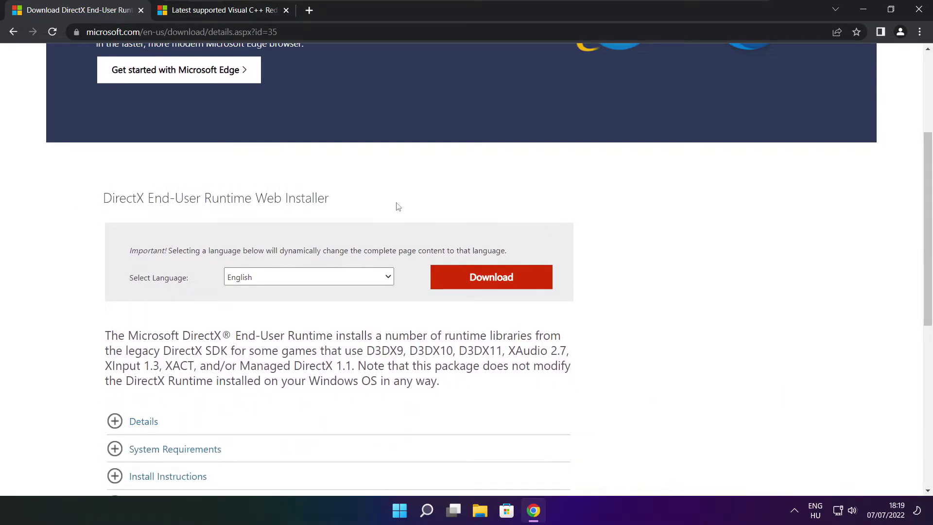
pyautogui.click(495, 281)
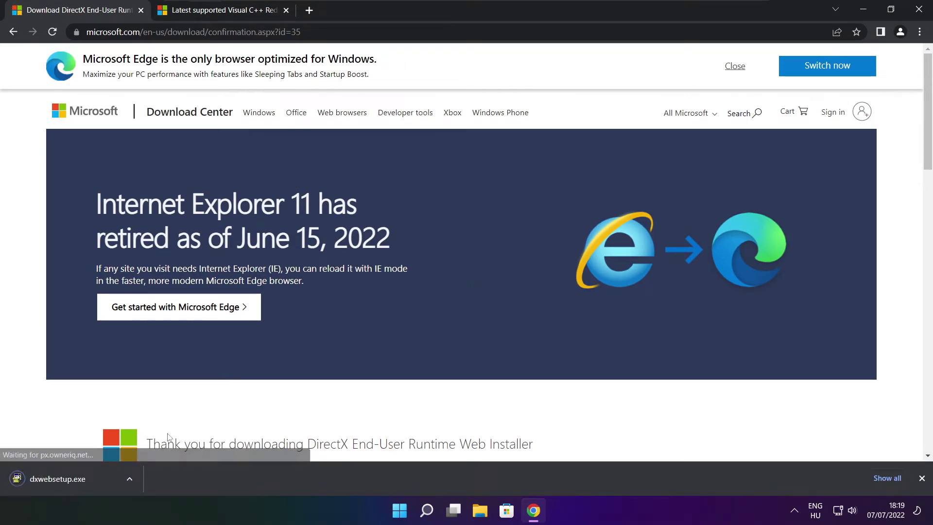
# - Run dxwebsetup.exe, accept the license, decline the Bing Bar, install the runtime, and click Finish
pyautogui.click(88, 480)
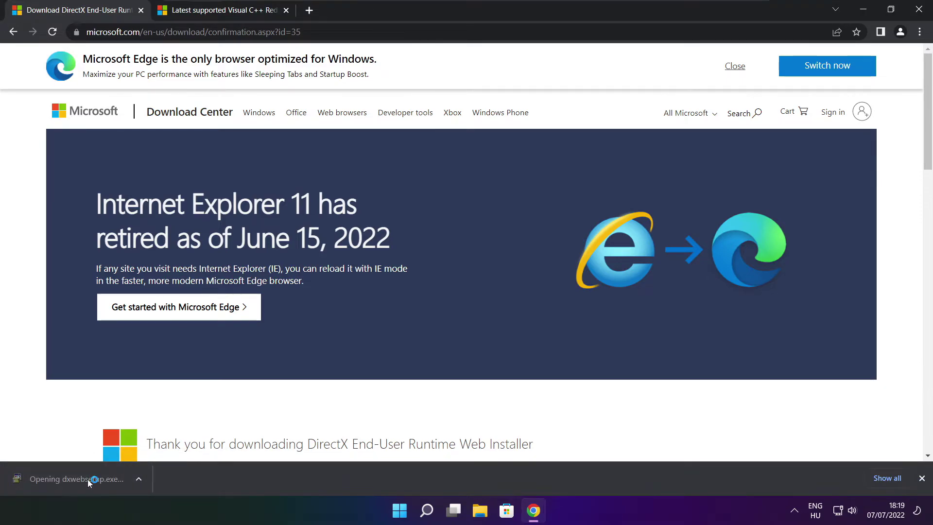
pyautogui.moveTo(196, 71); pyautogui.dragTo(444, 136)
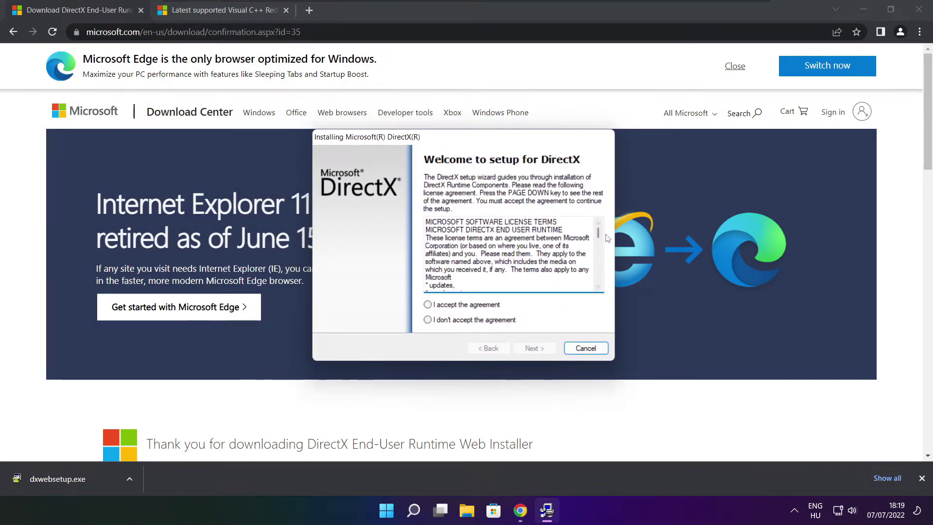
pyautogui.press('pagedown')
pyautogui.press('pagedown')
pyautogui.press('pagedown')
pyautogui.press('pagedown')
pyautogui.press('pagedown')
pyautogui.press('pagedown')
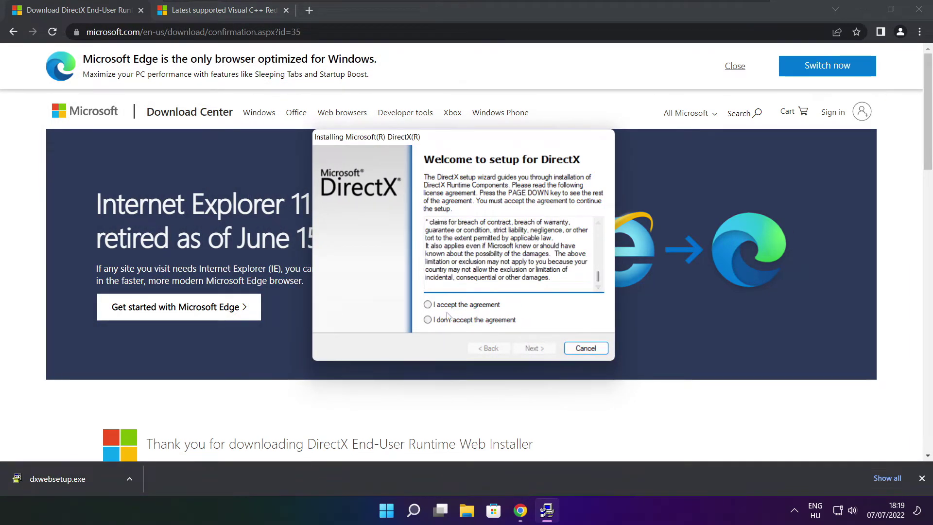
pyautogui.click(440, 305)
pyautogui.click(534, 349)
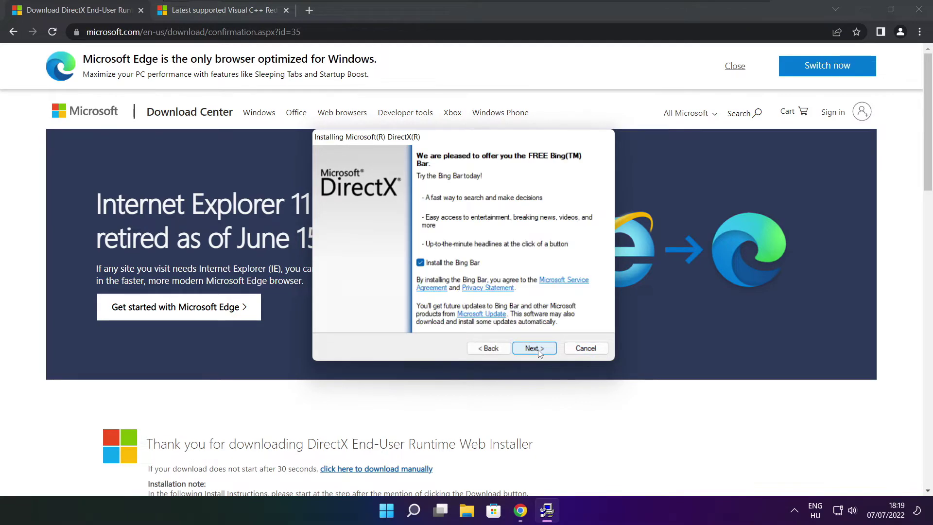
pyautogui.click(420, 263)
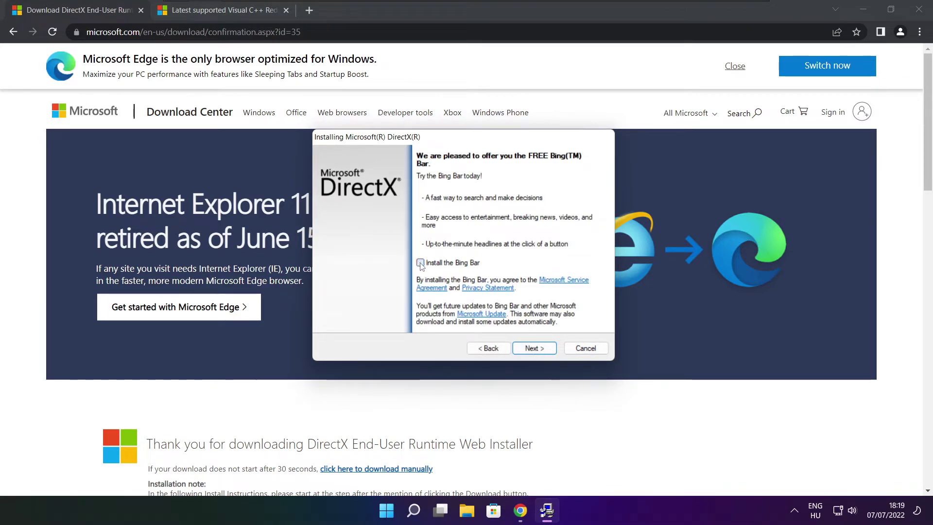
pyautogui.click(543, 349)
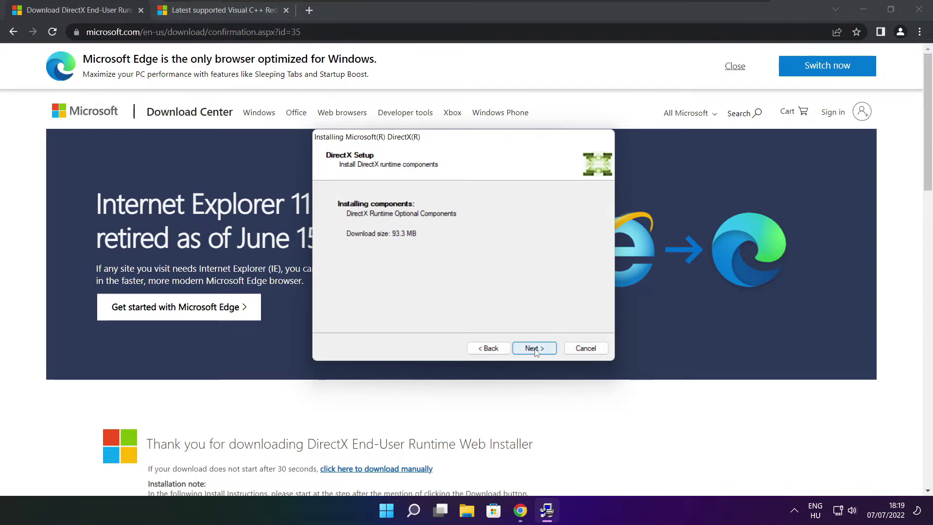
pyautogui.click(536, 350)
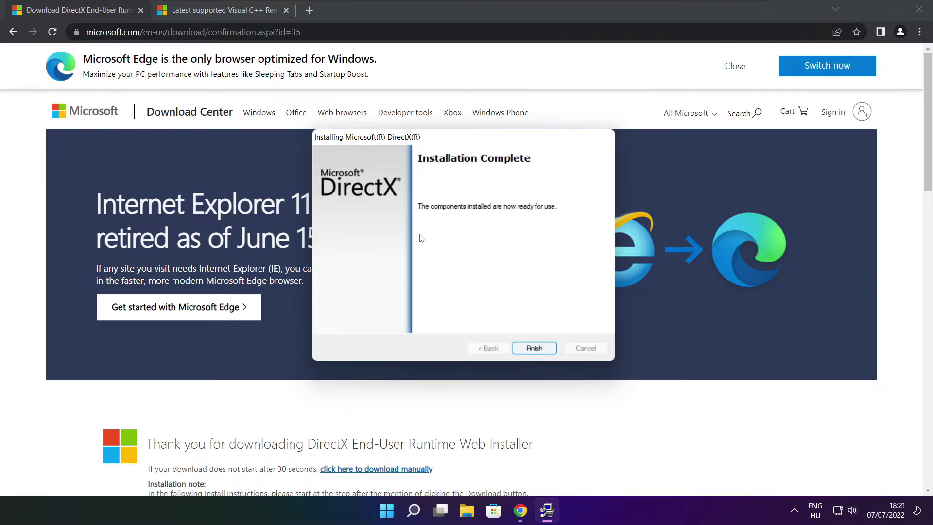
pyautogui.click(539, 349)
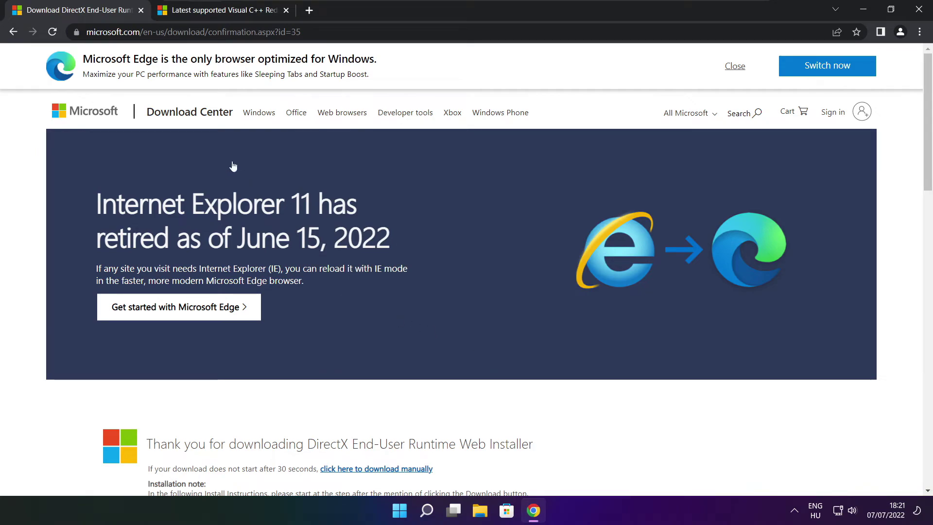
# - Close the DirectX tab and scroll to the Visual Studio 2015-2022 download table
pyautogui.click(141, 10)
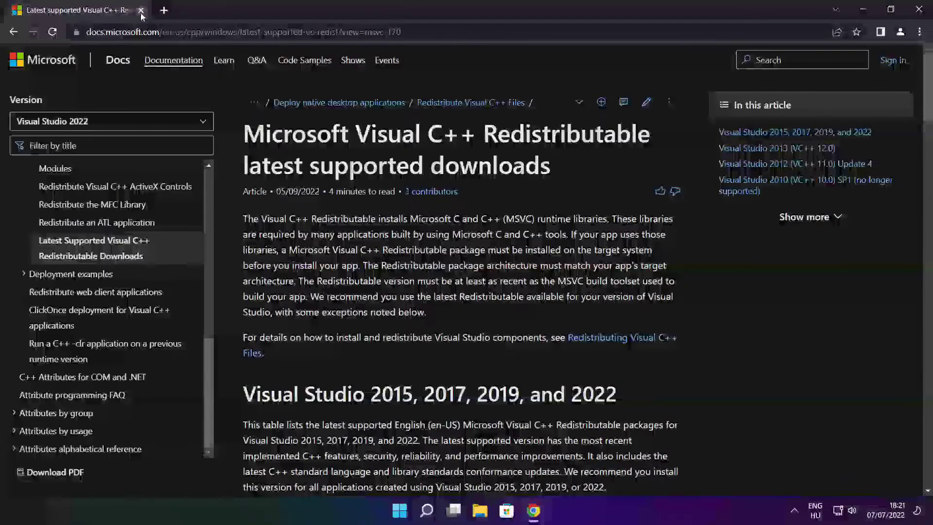
pyautogui.hotkey('ctrl', 'l')
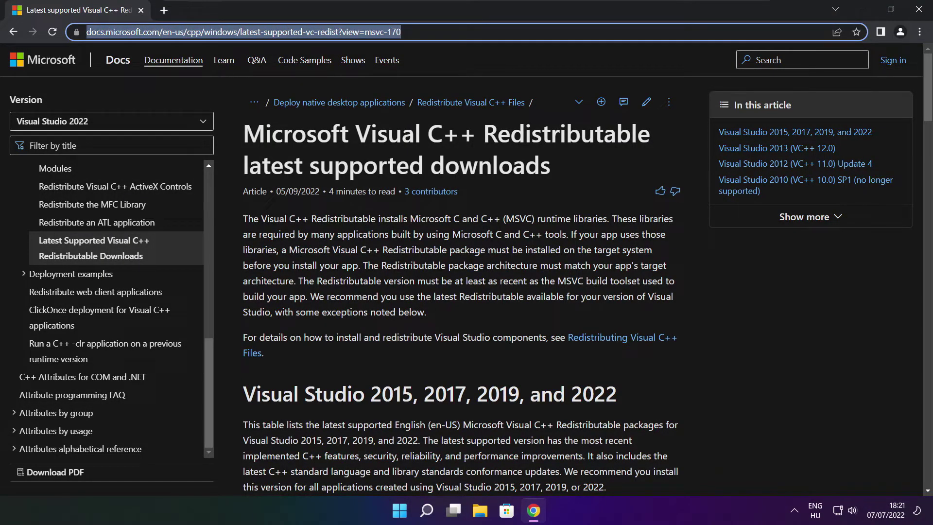
pyautogui.press('End')
pyautogui.click(462, 59)
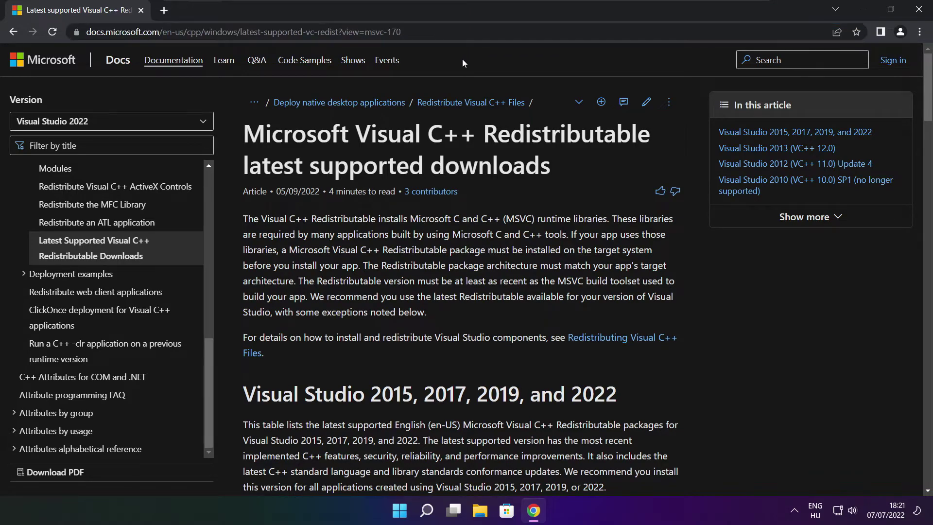
pyautogui.moveTo(930, 92); pyautogui.dragTo(924, 145)
pyautogui.scroll(1, 506, 210)
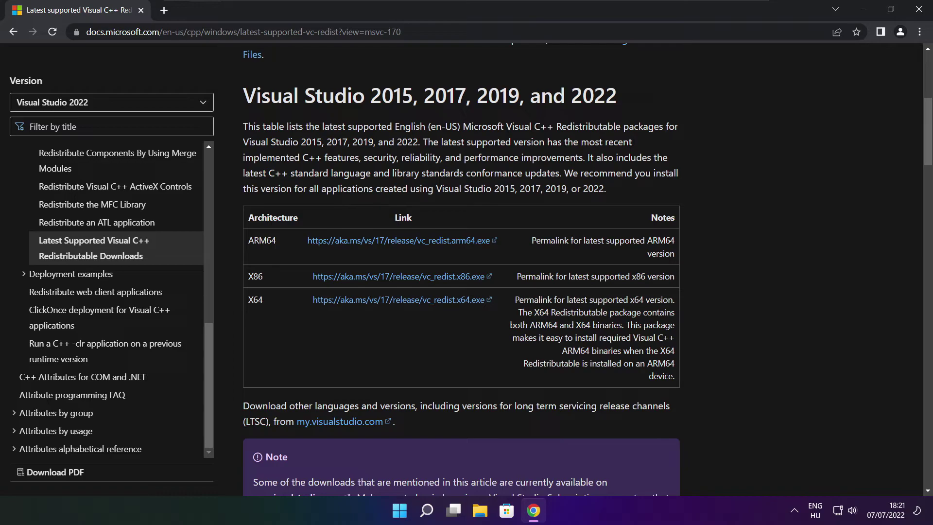
pyautogui.moveTo(247, 240); pyautogui.dragTo(628, 334)
pyautogui.click(627, 334)
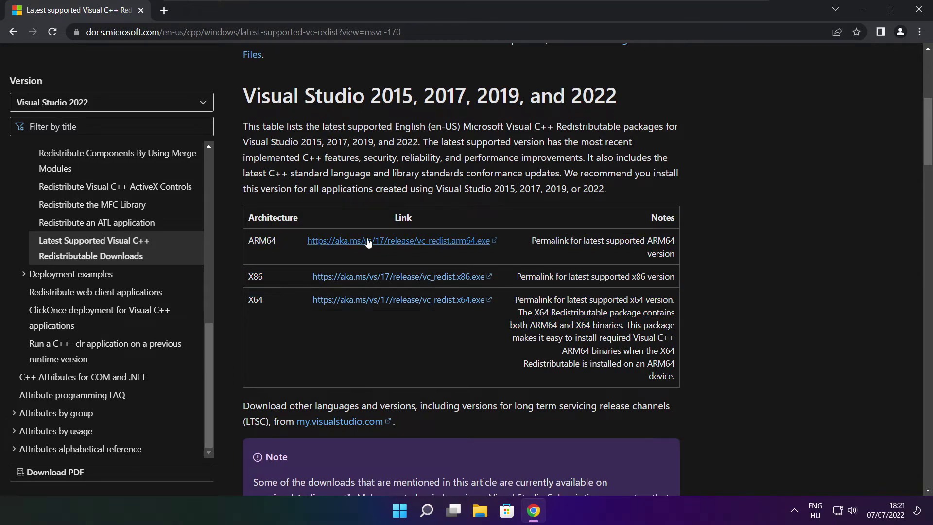
# - Download the ARM64, x86 and x64 Visual C++ redistributables and launch the ARM64 one
pyautogui.click(388, 243)
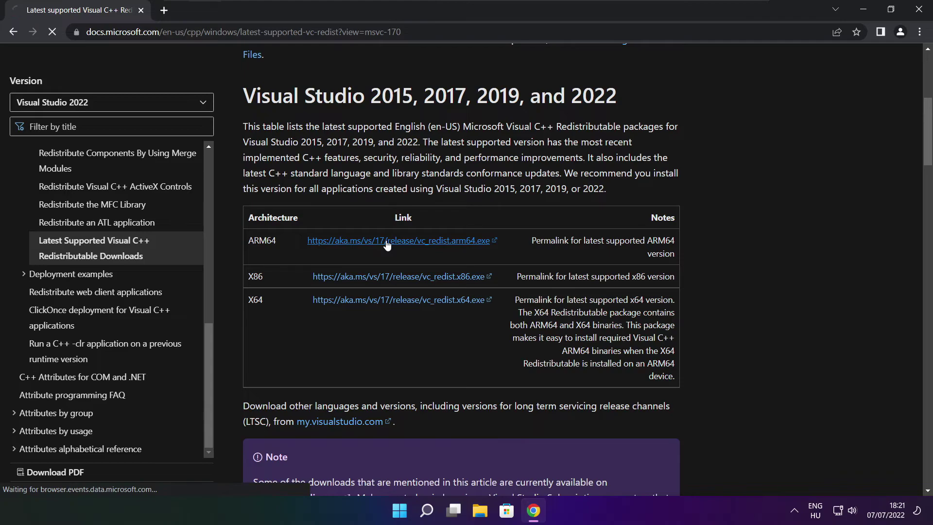
pyautogui.click(386, 281)
pyautogui.click(384, 301)
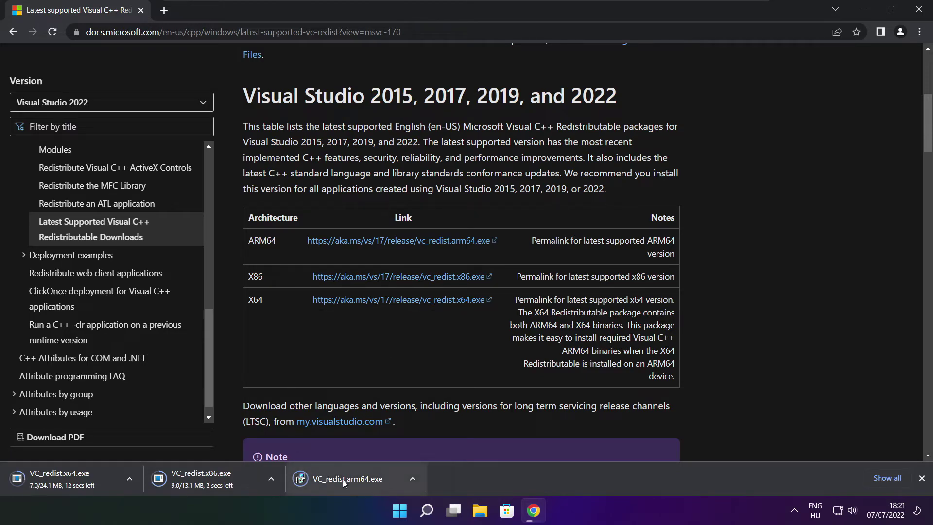
pyautogui.click(355, 480)
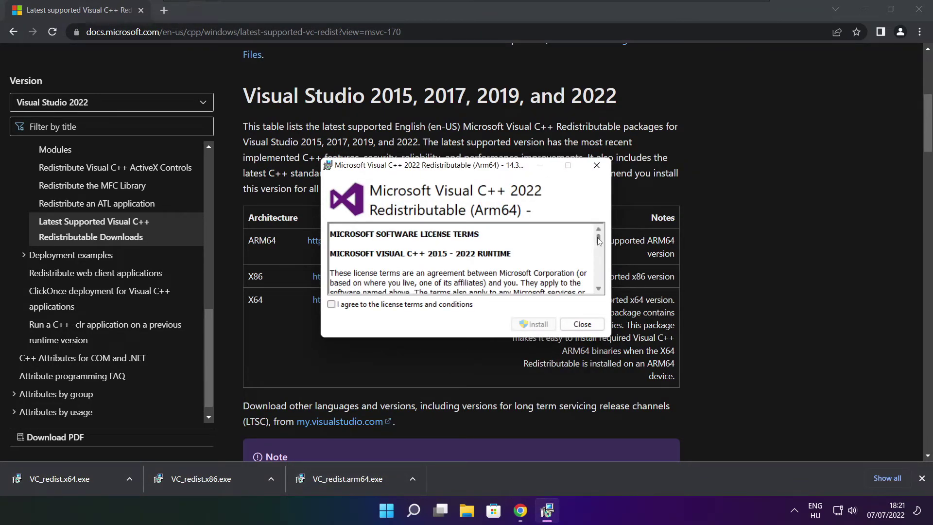
# - Accept the license and attempt the ARM64 install, dismissing it after it fails
pyautogui.moveTo(599, 241); pyautogui.dragTo(599, 285)
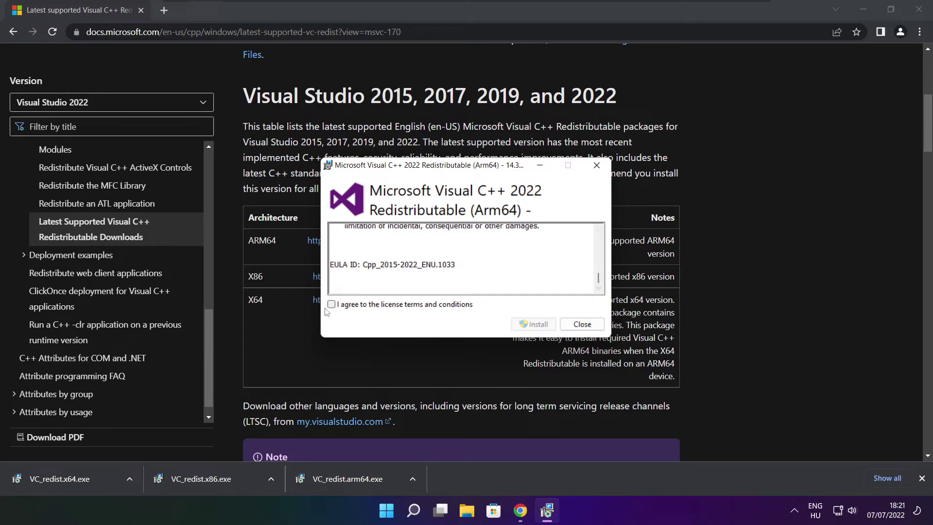
pyautogui.click(332, 305)
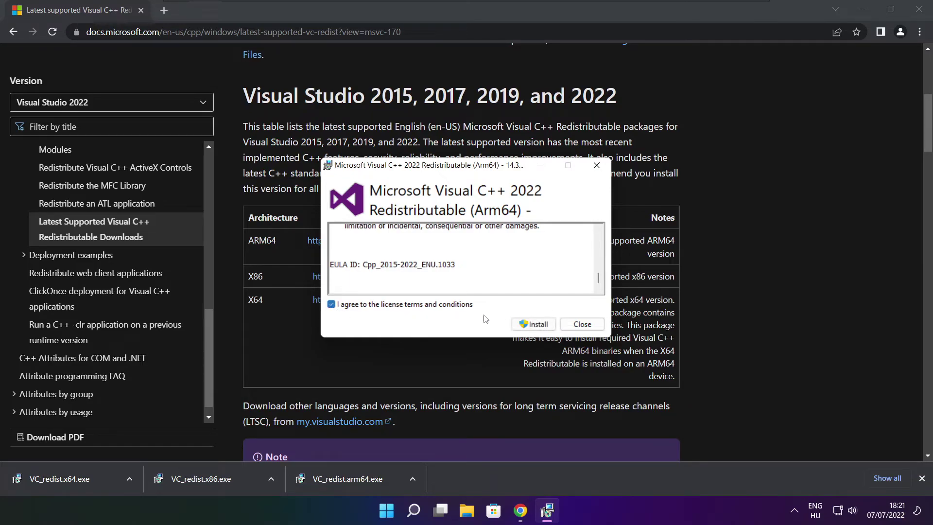
pyautogui.click(530, 327)
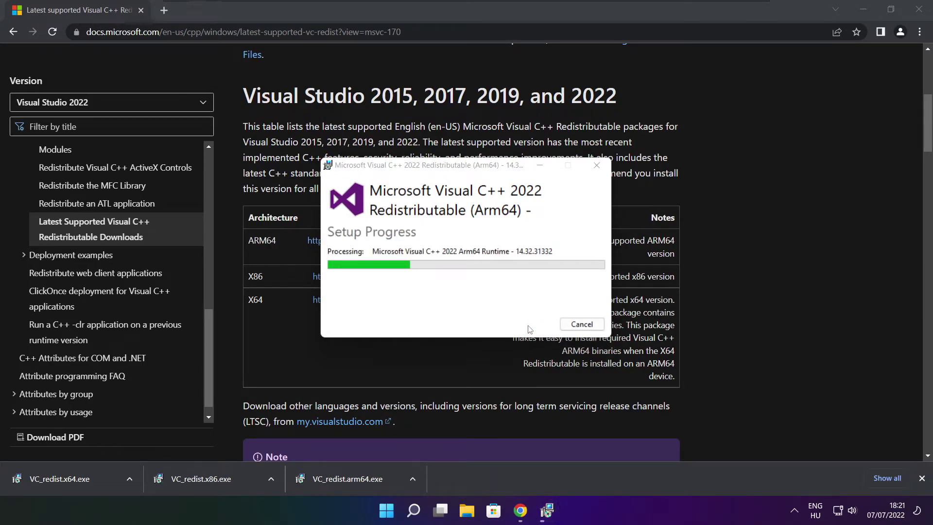
pyautogui.click(571, 326)
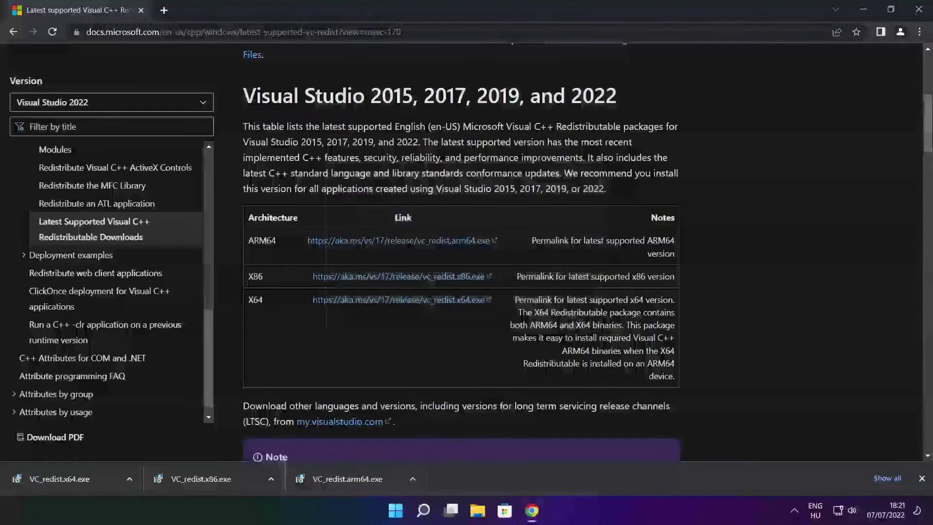
# - Install VC_redist.x86.exe 14.32.31332 after agreeing to the license, then close setup
pyautogui.click(219, 479)
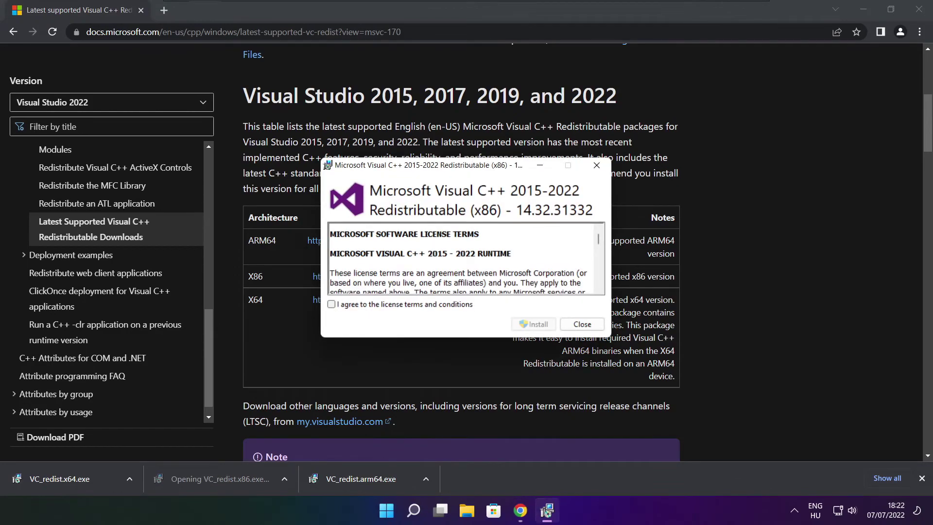
pyautogui.moveTo(600, 243); pyautogui.dragTo(599, 284)
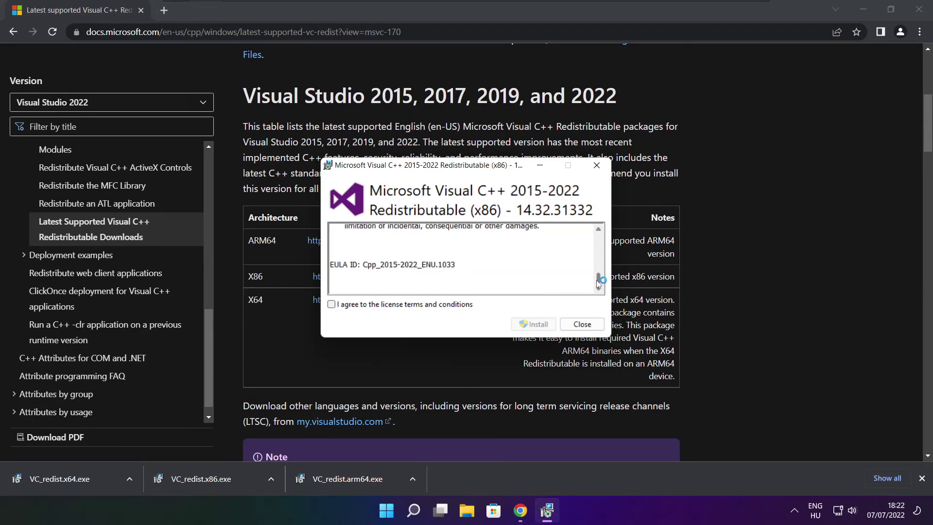
pyautogui.click(333, 305)
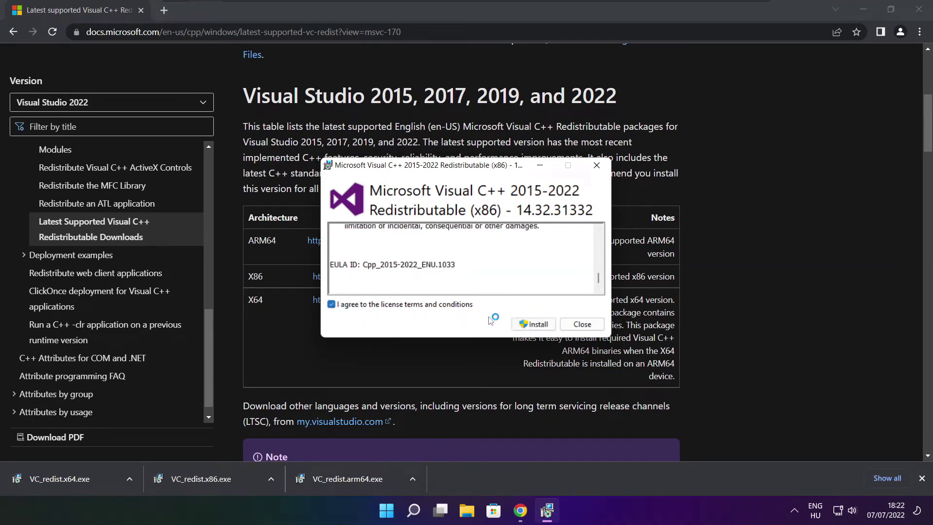
pyautogui.click(535, 324)
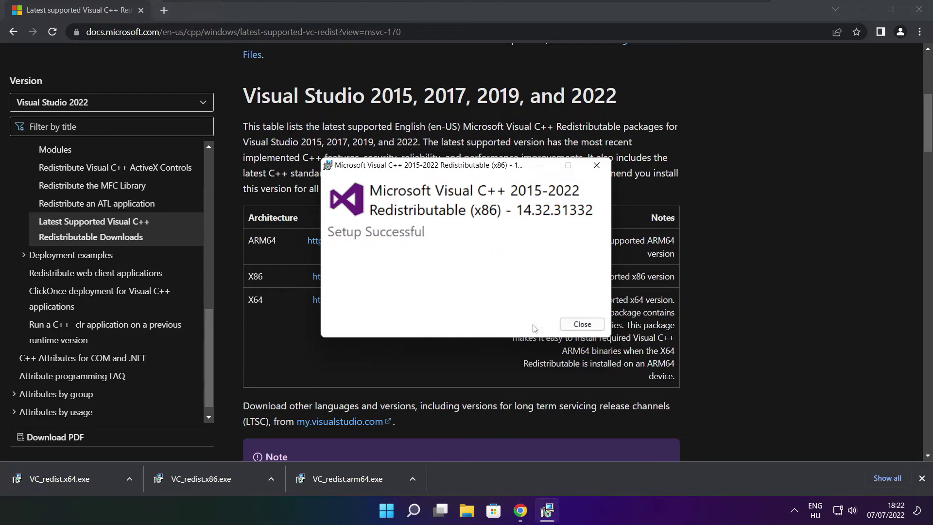
pyautogui.click(582, 324)
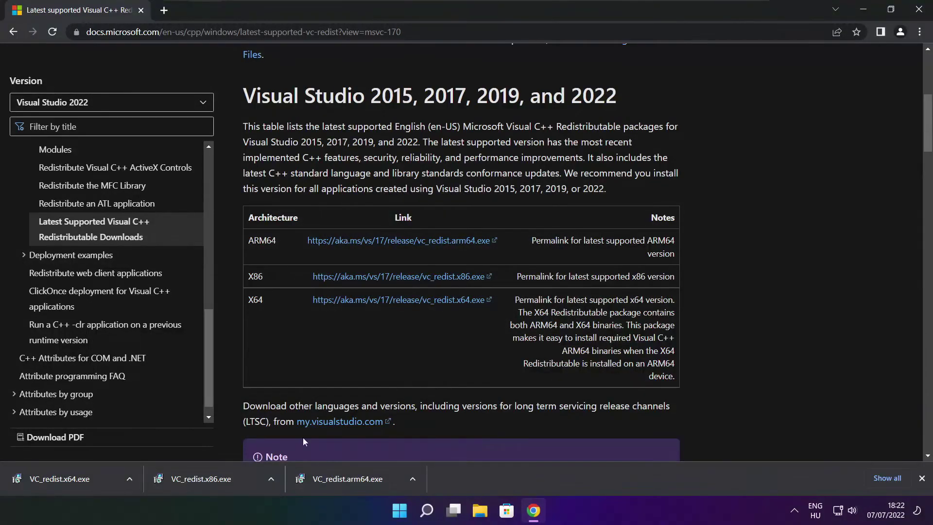
# - Install VC_redist.x64.exe 14.32.31332 after agreeing to the license, then close setup
pyautogui.click(76, 480)
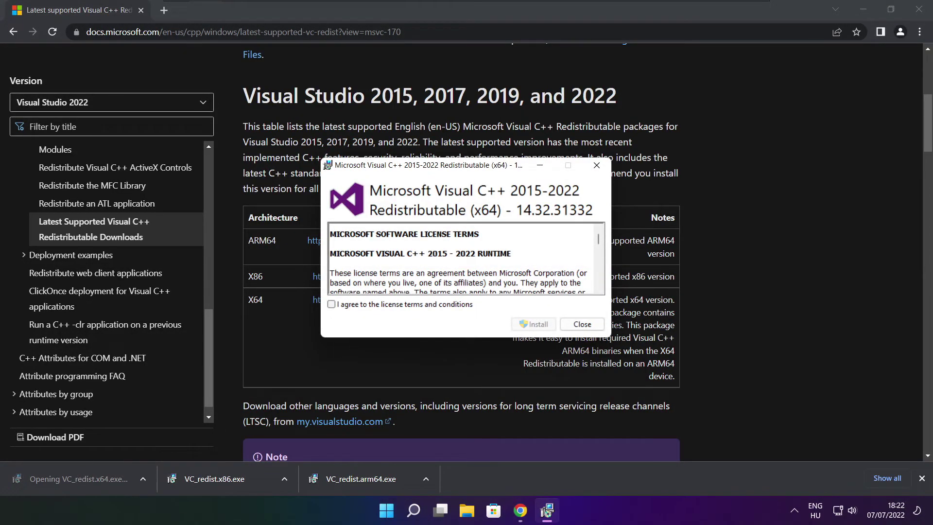
pyautogui.moveTo(601, 247); pyautogui.dragTo(600, 290)
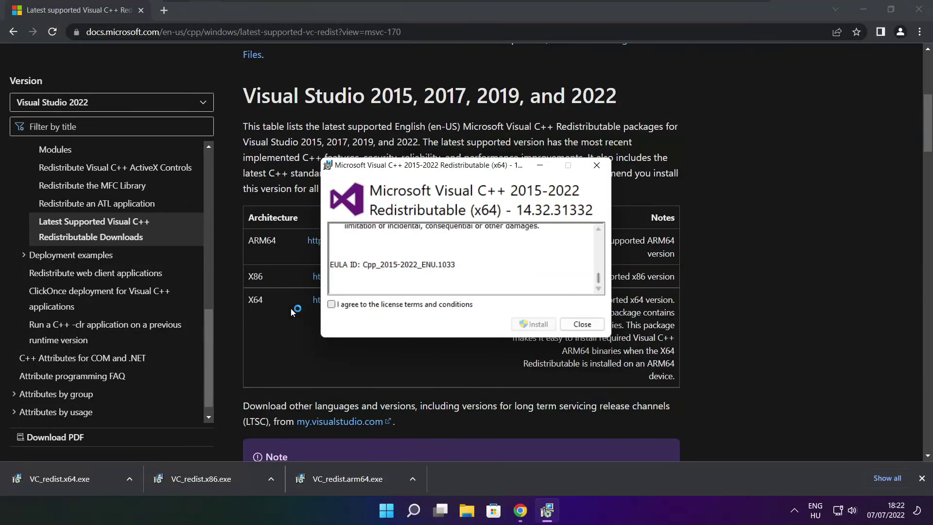
pyautogui.click(332, 305)
pyautogui.click(534, 324)
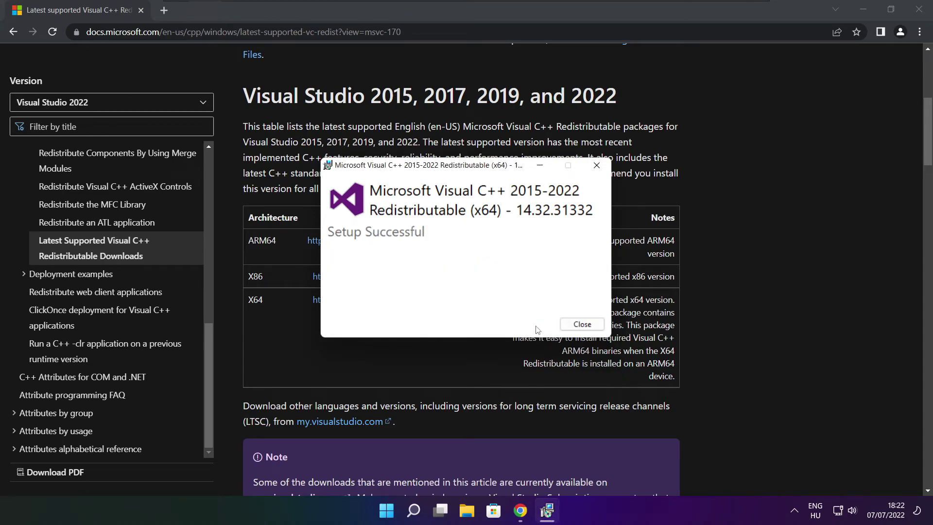
pyautogui.click(582, 324)
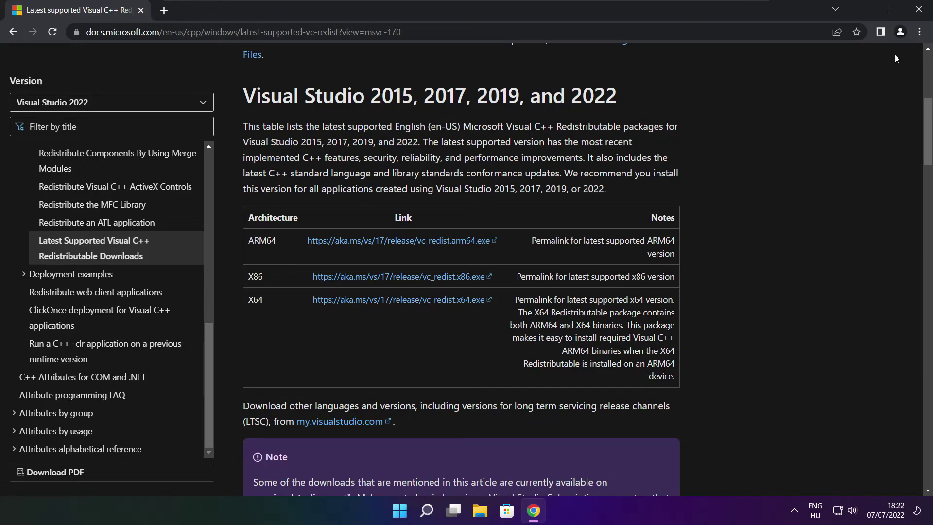
# - Close Chrome and choose Restart from the Start menu's Power options
pyautogui.click(920, 10)
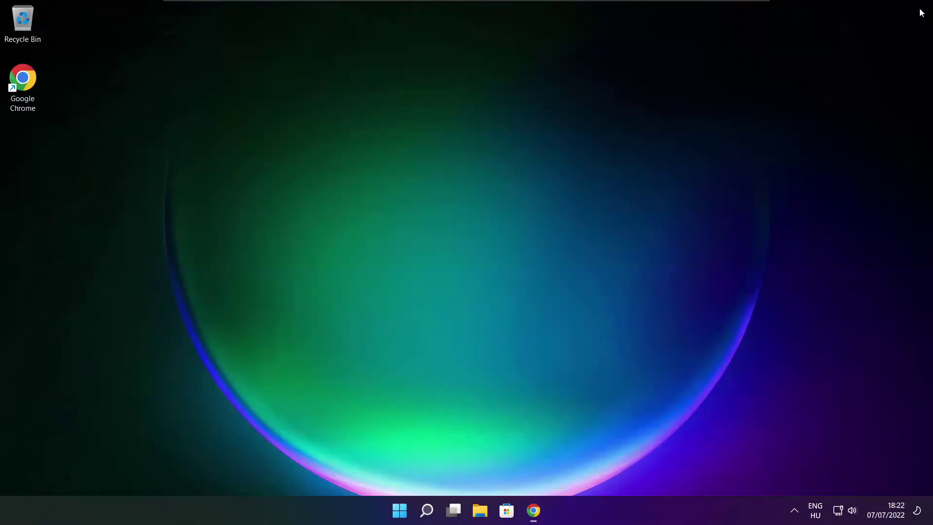
pyautogui.click(401, 514)
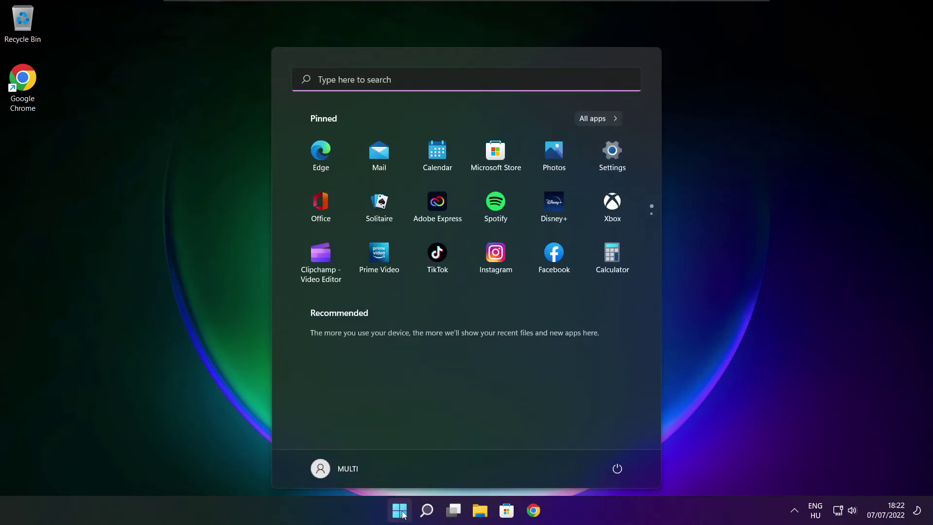
pyautogui.click(616, 470)
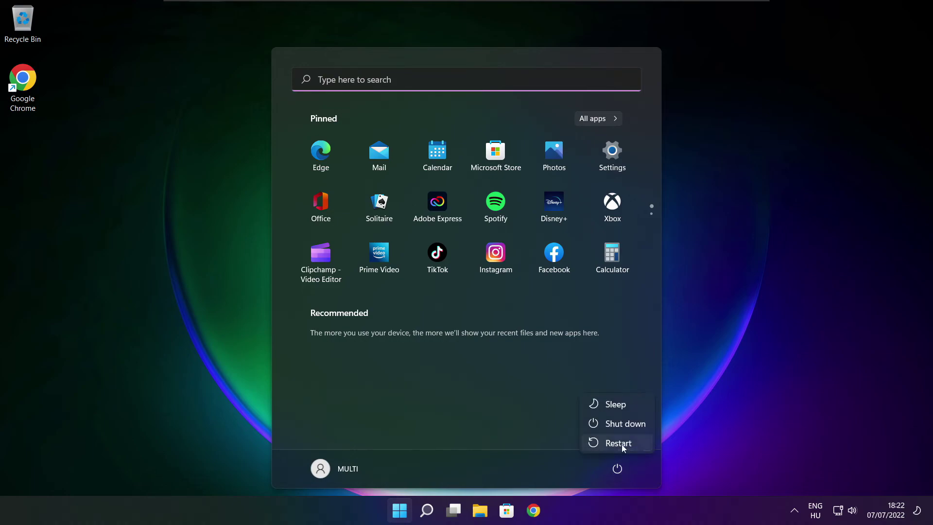
pyautogui.click(626, 444)
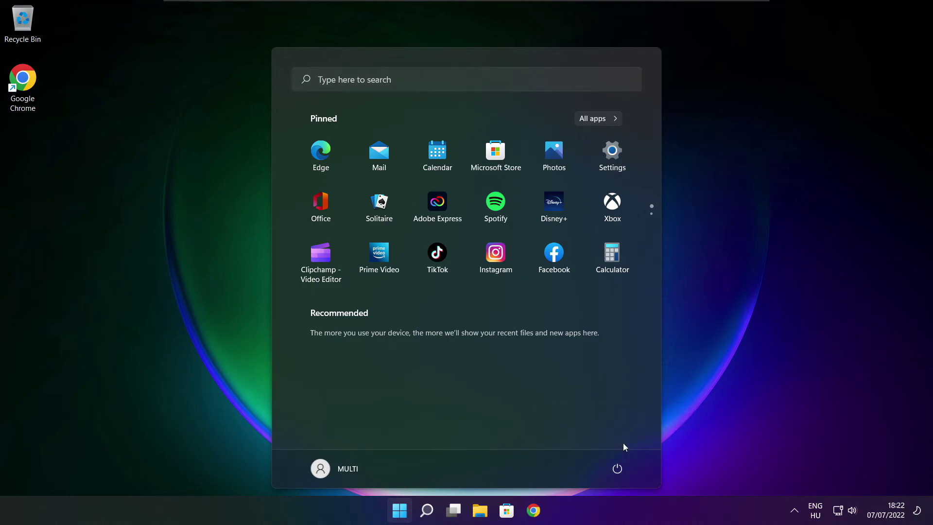